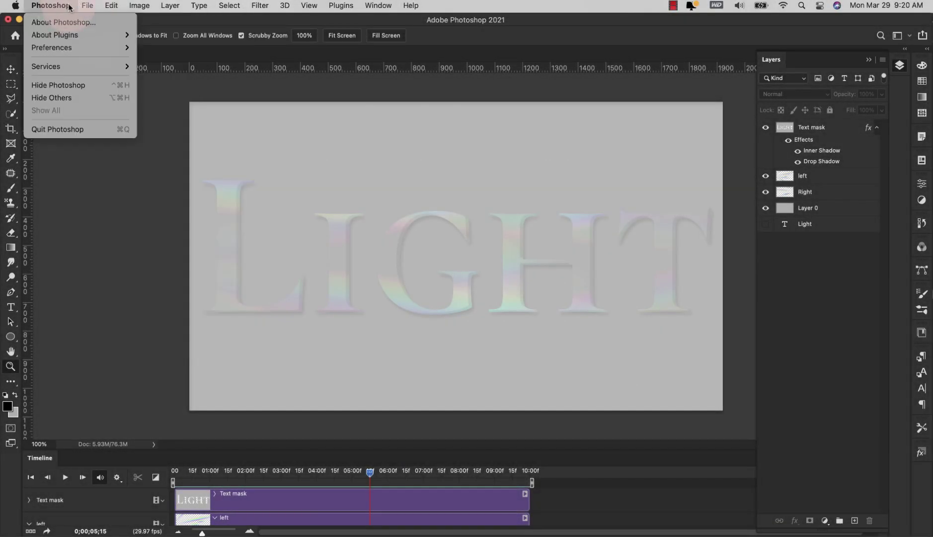
- Create a new 1920 x 1080 px document at 72 ppi in RGB Color and unlock its Background layer
click(97, 21)
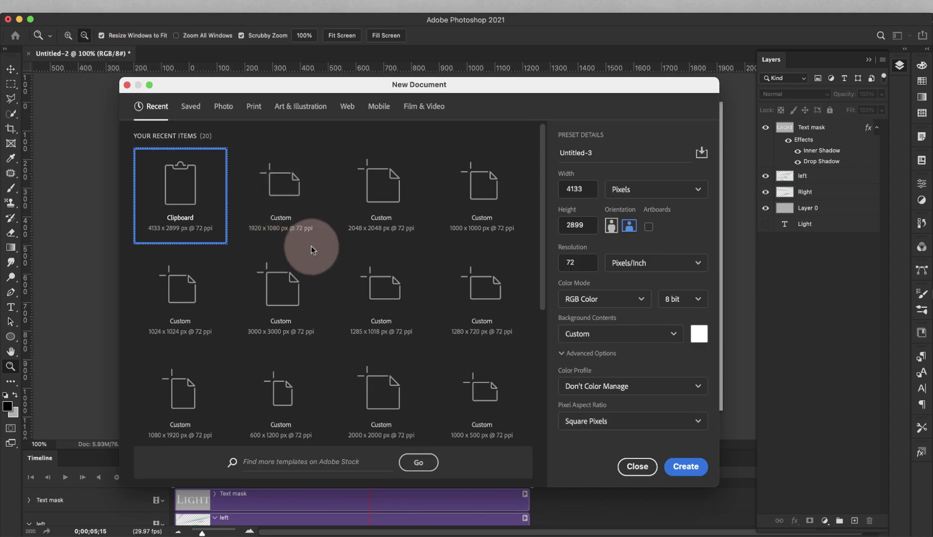
click(295, 206)
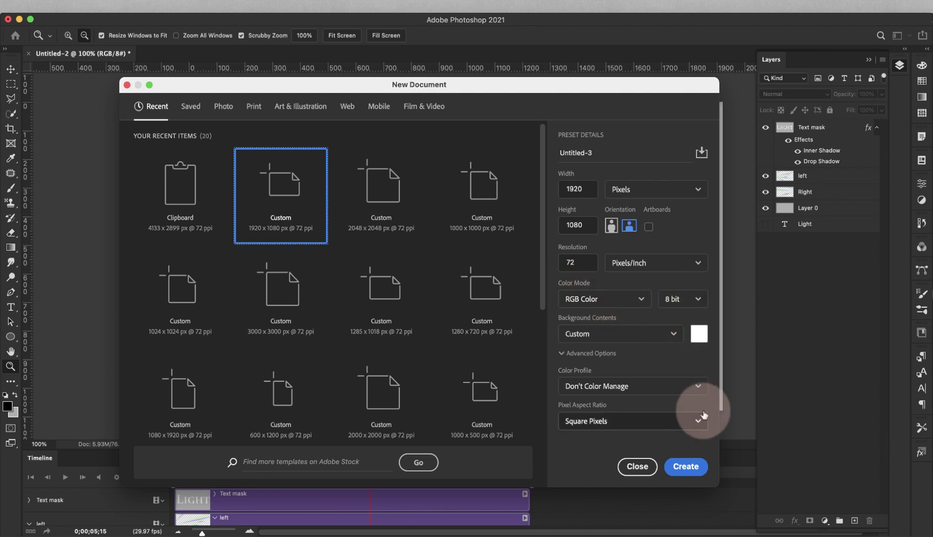
click(688, 465)
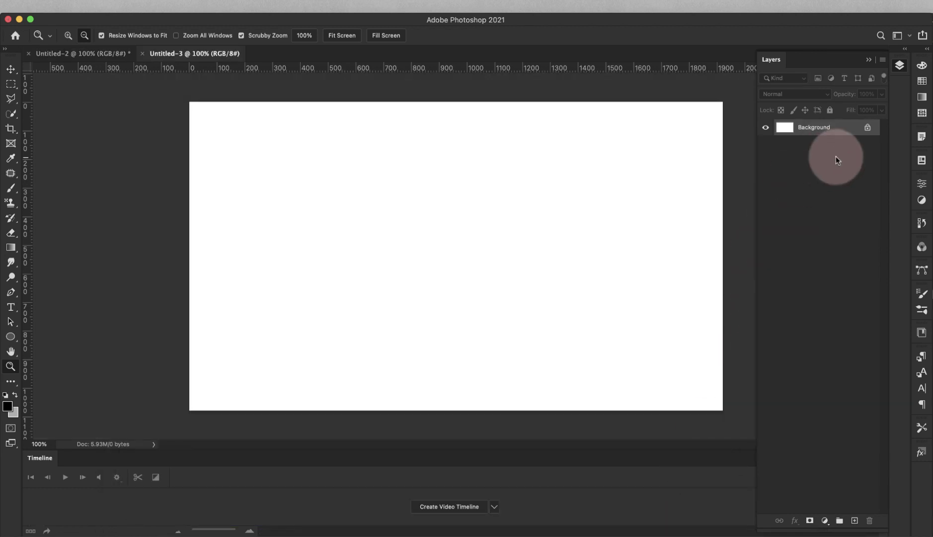
click(865, 128)
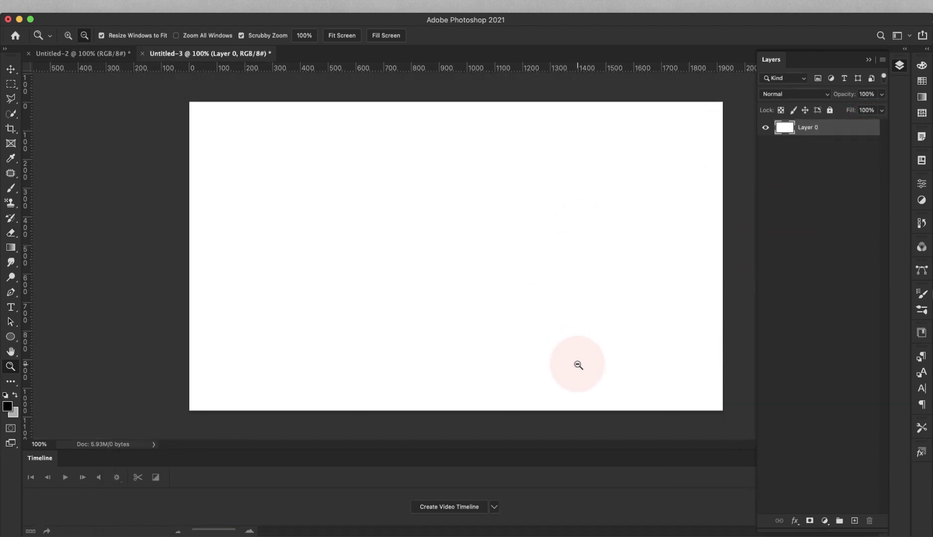
- Set the background color to gray afafaf and fill the whole layer with it
click(14, 411)
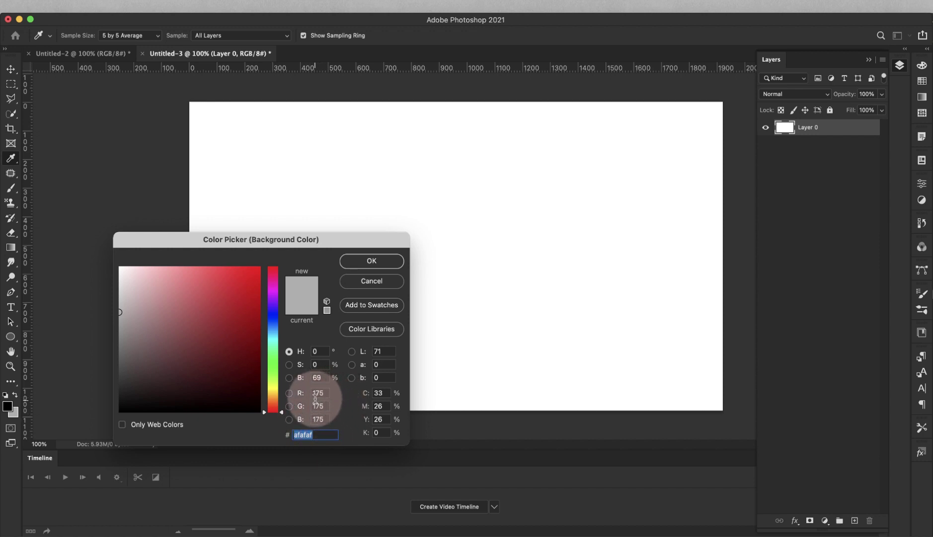
click(383, 260)
key(z)
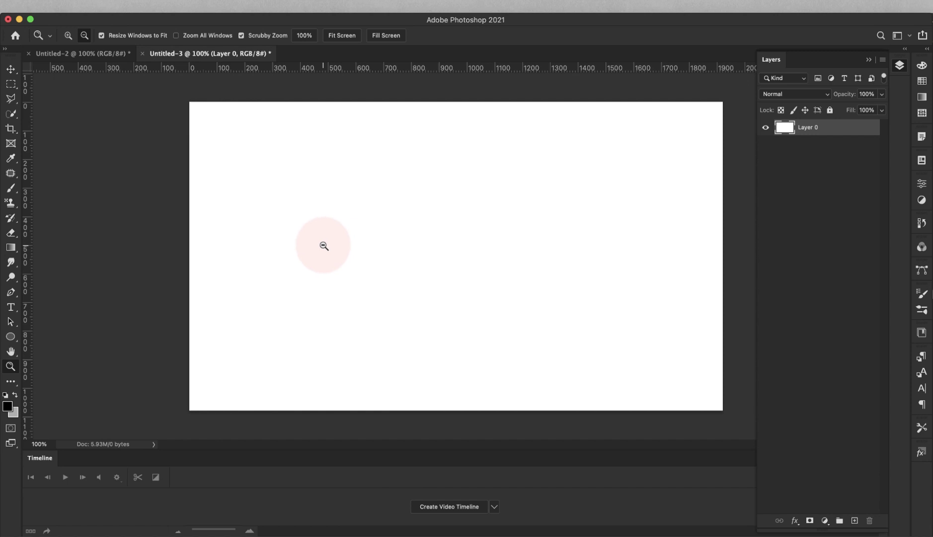
key(super+BackSpace)
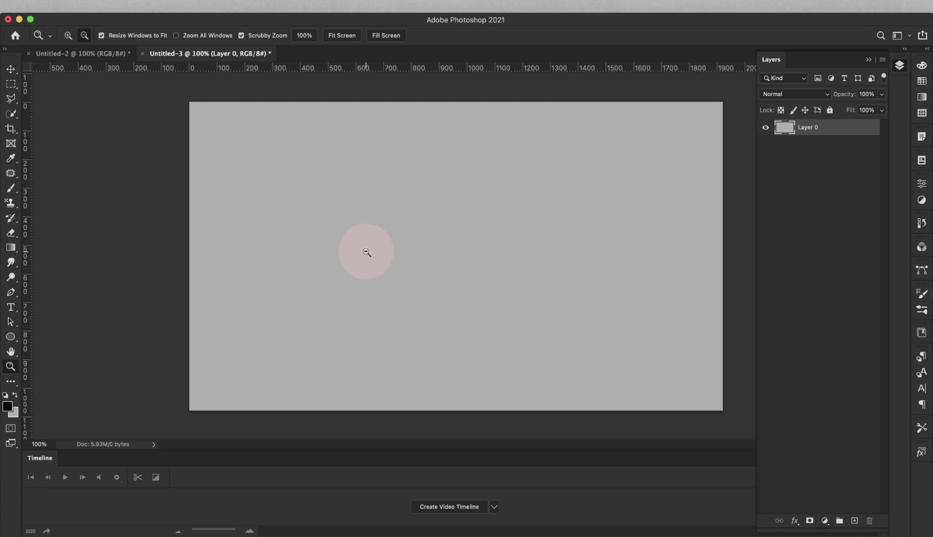
- Create a 100 x 100 px circle from its center near the middle of the canvas with the Ellipse Tool
click(12, 337)
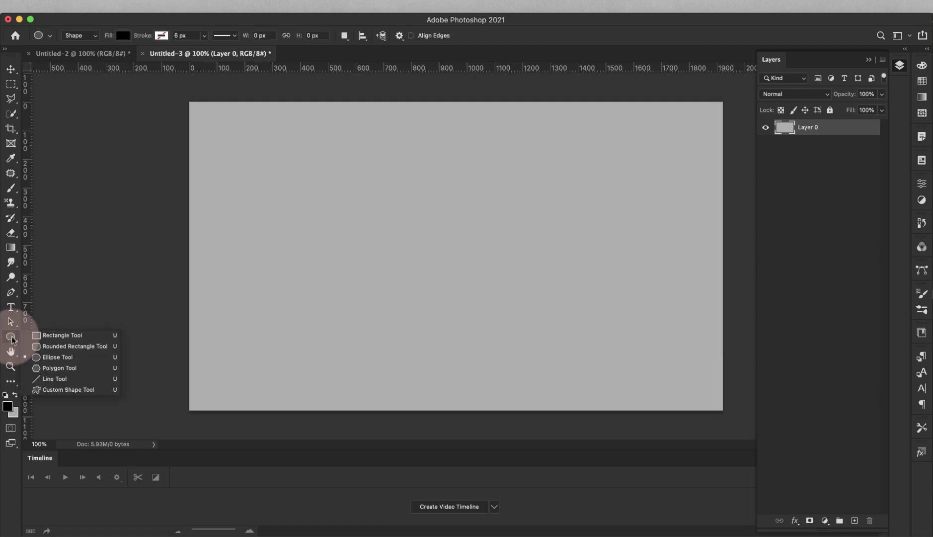
click(56, 357)
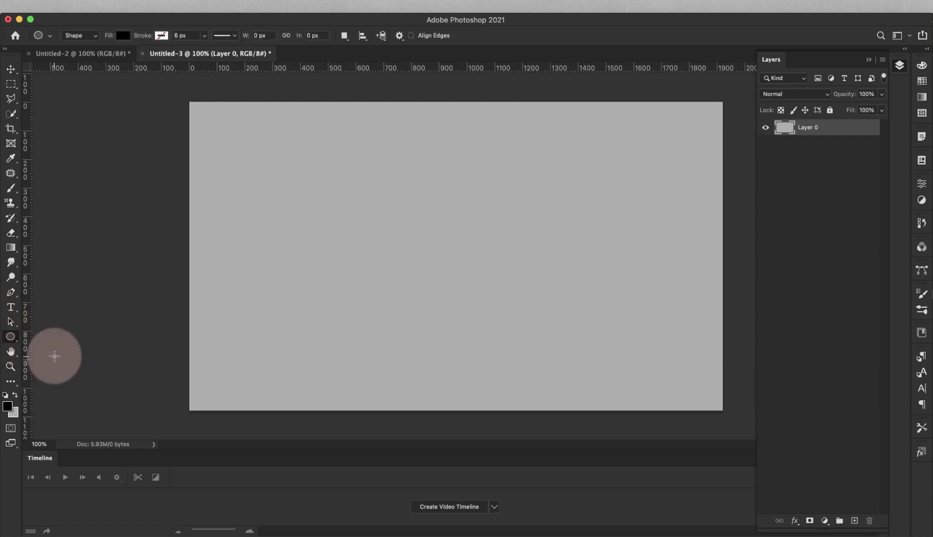
click(447, 247)
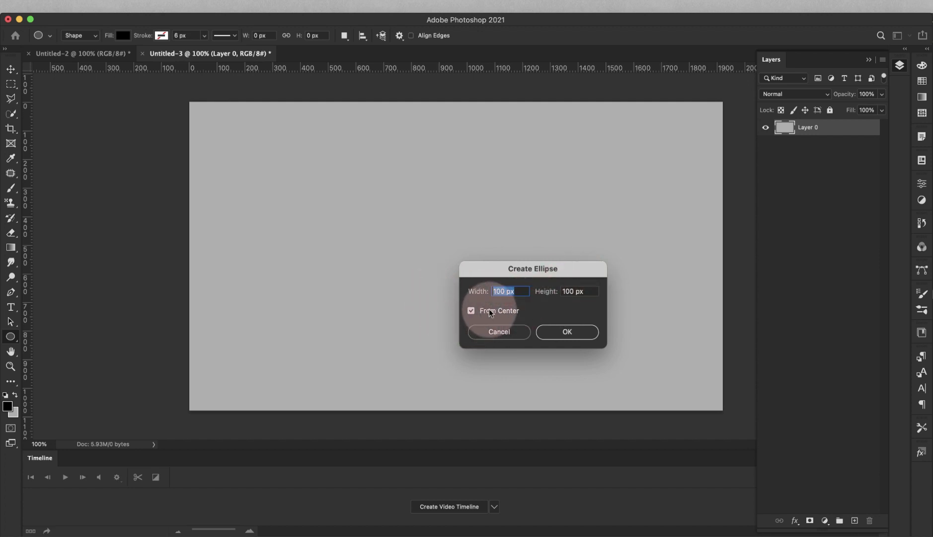
click(563, 329)
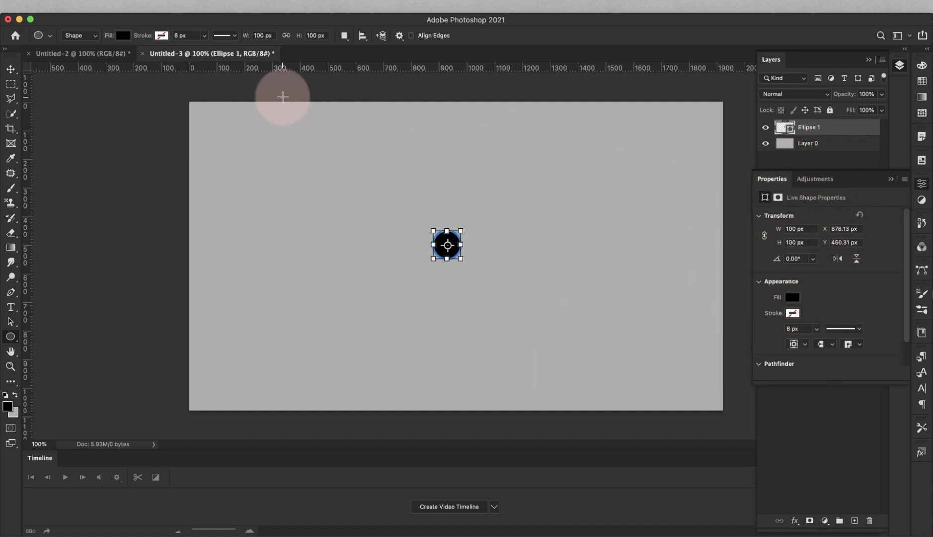
- Change the circle's solid fill to a linear black-to-white gradient at 90 degrees
click(123, 35)
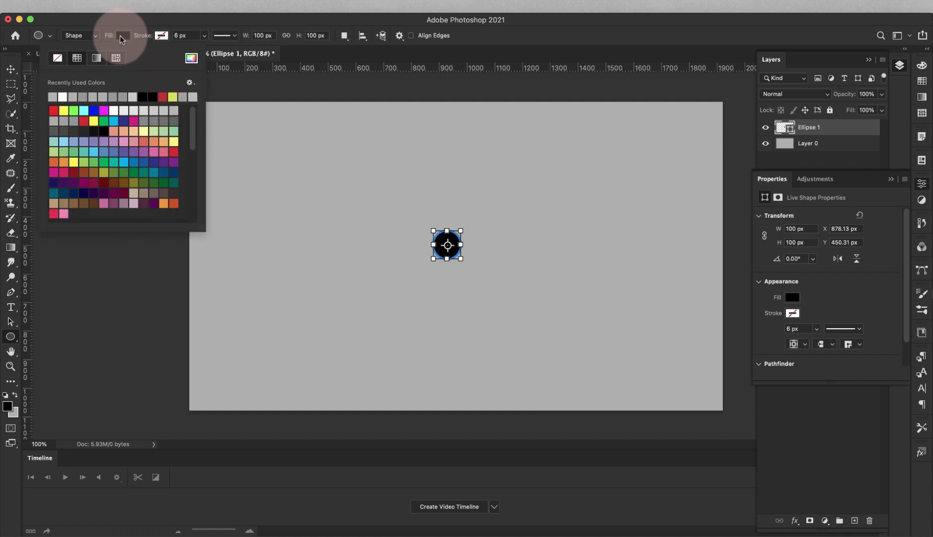
click(97, 58)
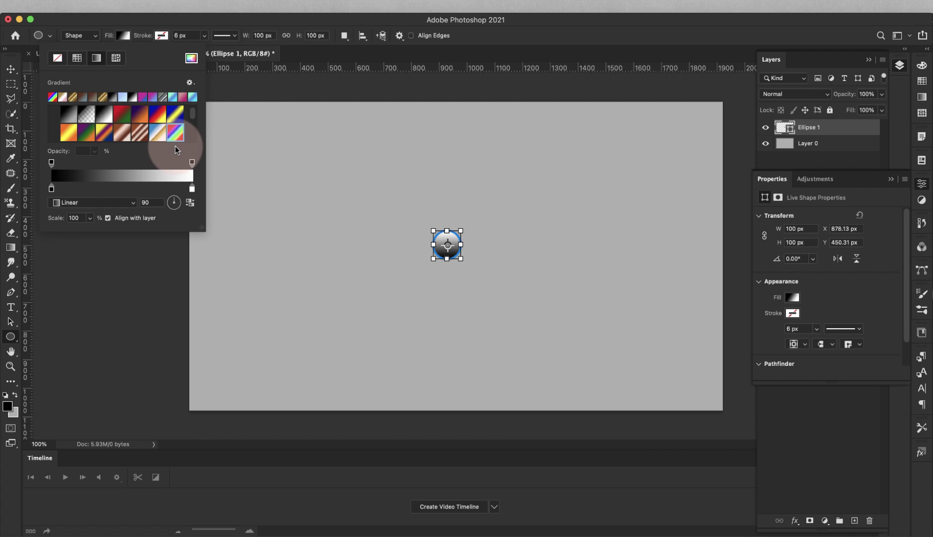
click(249, 24)
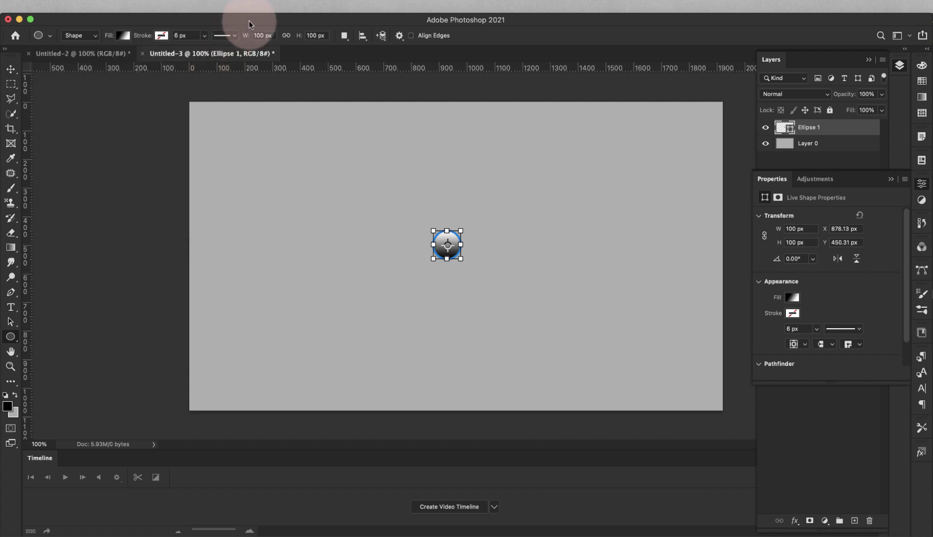
- Check the gradient presets and their options for loading the Legacy Gradients
mouse_move(256, 1)
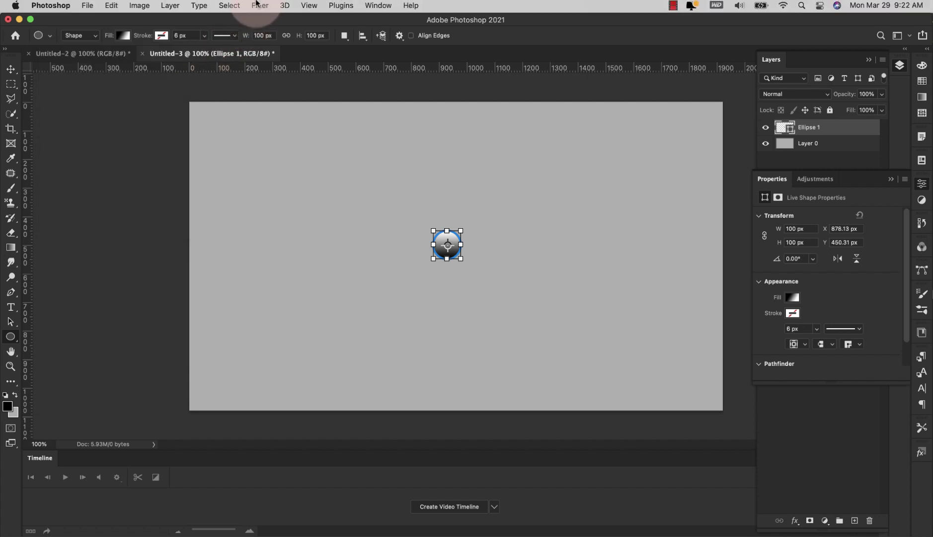
click(377, 6)
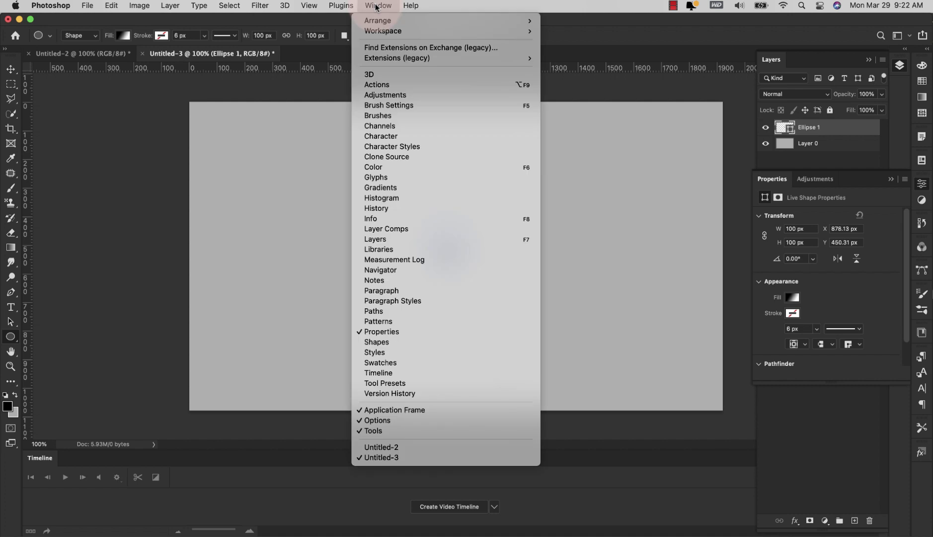
click(391, 188)
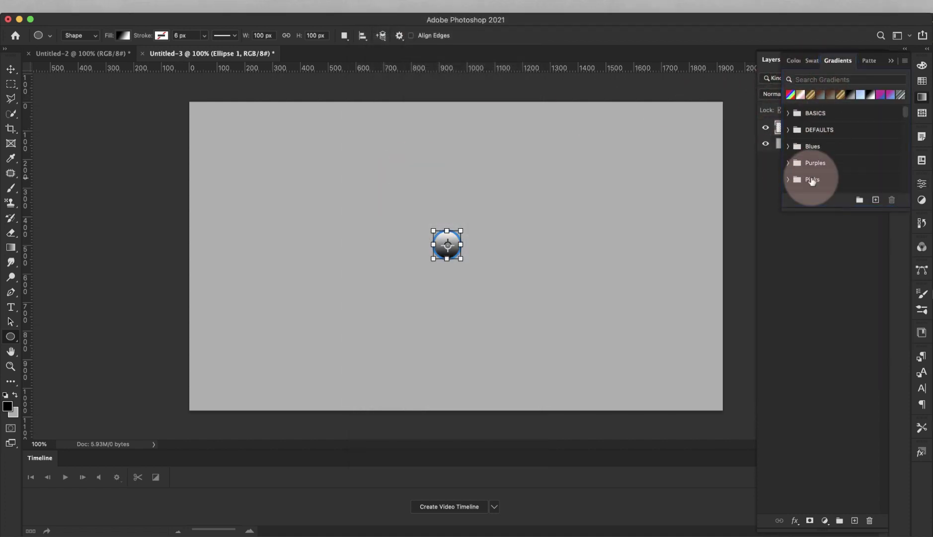
click(905, 61)
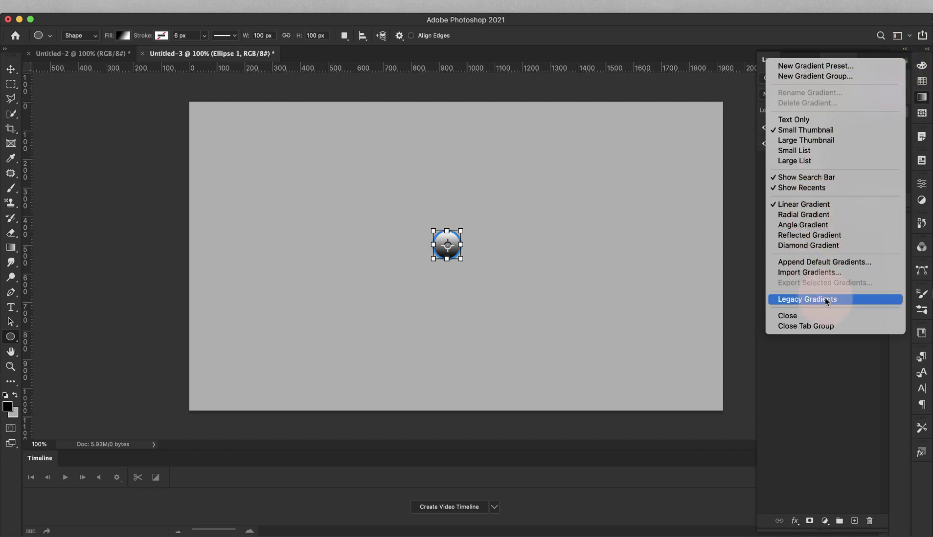
click(666, 257)
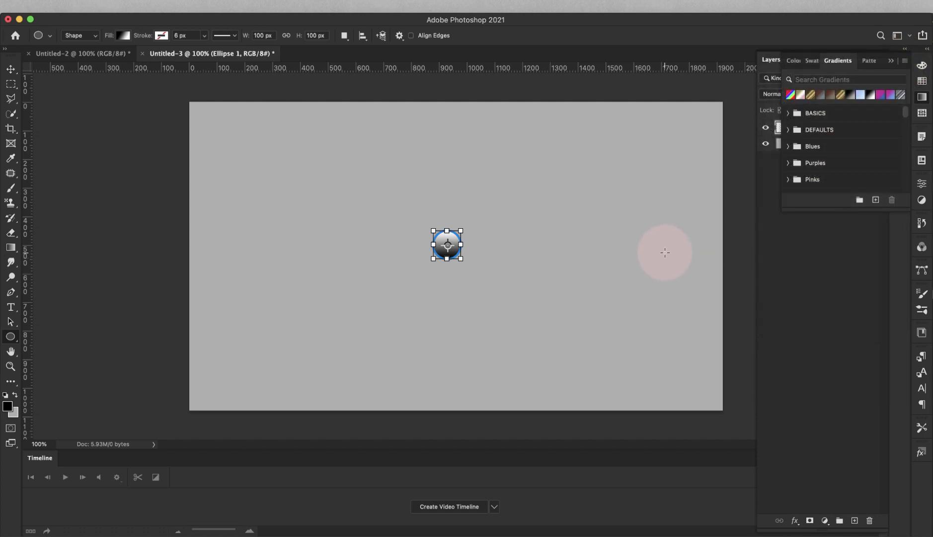
- Fill the circle with the linear rainbow spectrum gradient and rasterize its layer
click(120, 36)
click(176, 131)
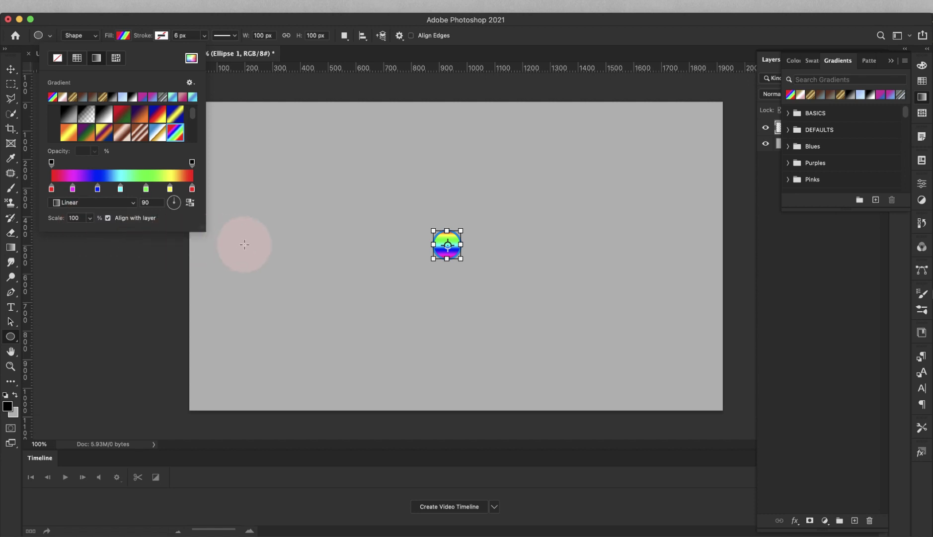
click(833, 128)
right_click(833, 125)
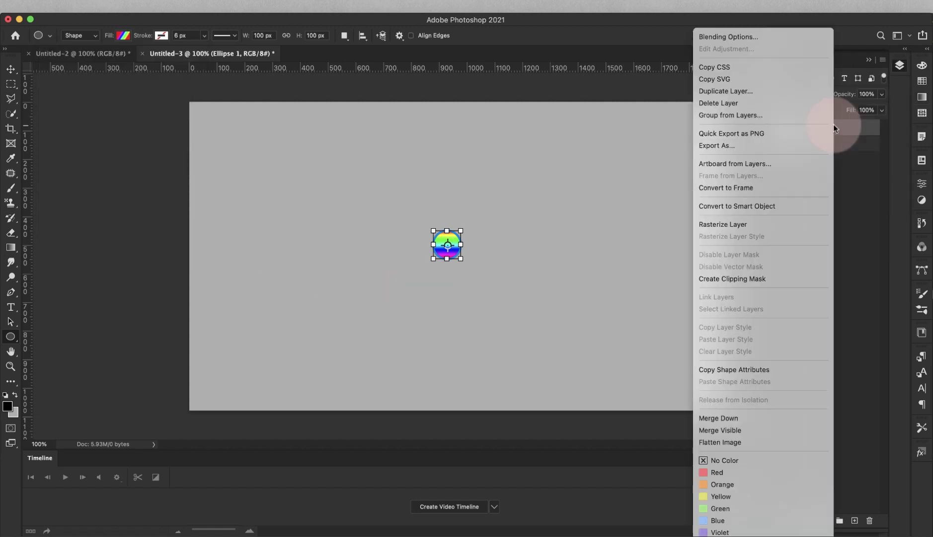
click(755, 224)
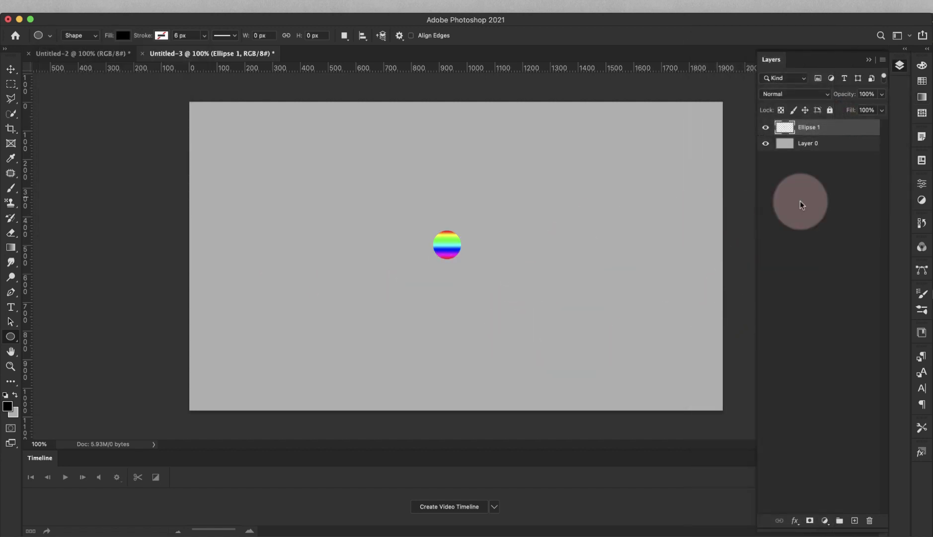
- Set the blend mode of the rainbow circle's layer to Screen
click(813, 95)
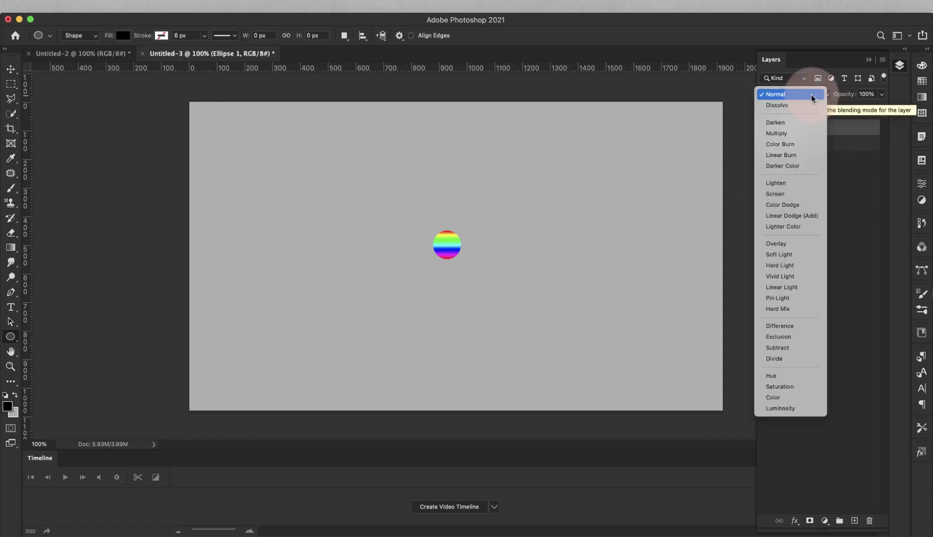
click(784, 193)
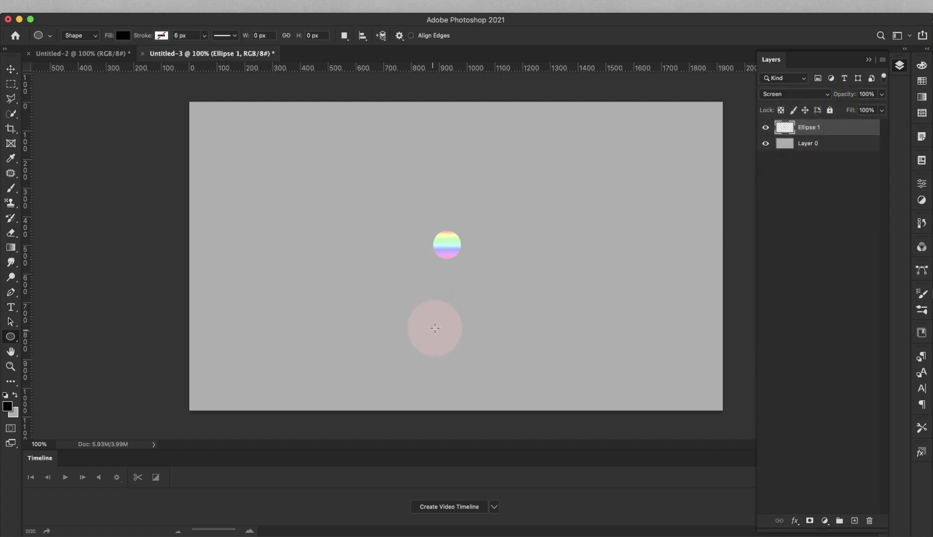
key(v)
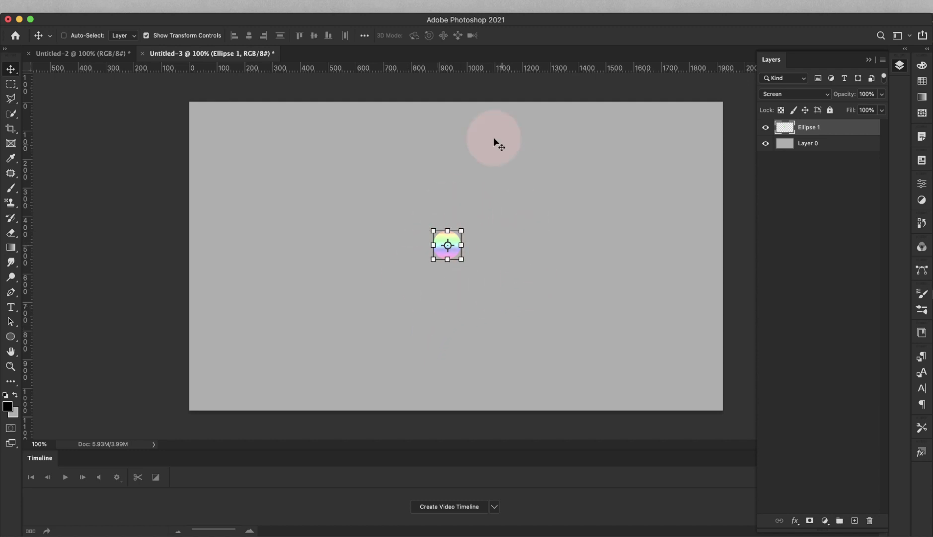
- Apply a Motion Blur to the rainbow circle with an angle of 10° and a distance of 150 pixels
mouse_move(216, 2)
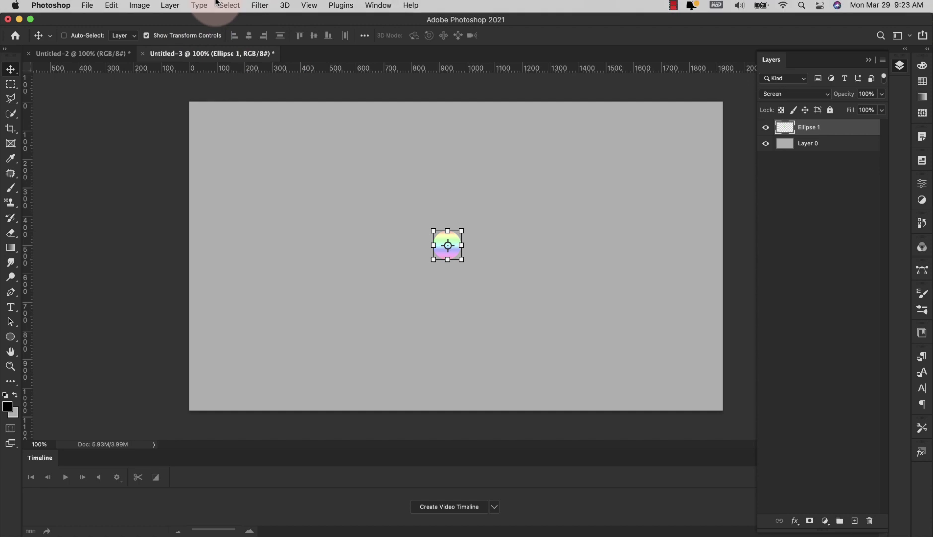
click(260, 5)
mouse_move(292, 164)
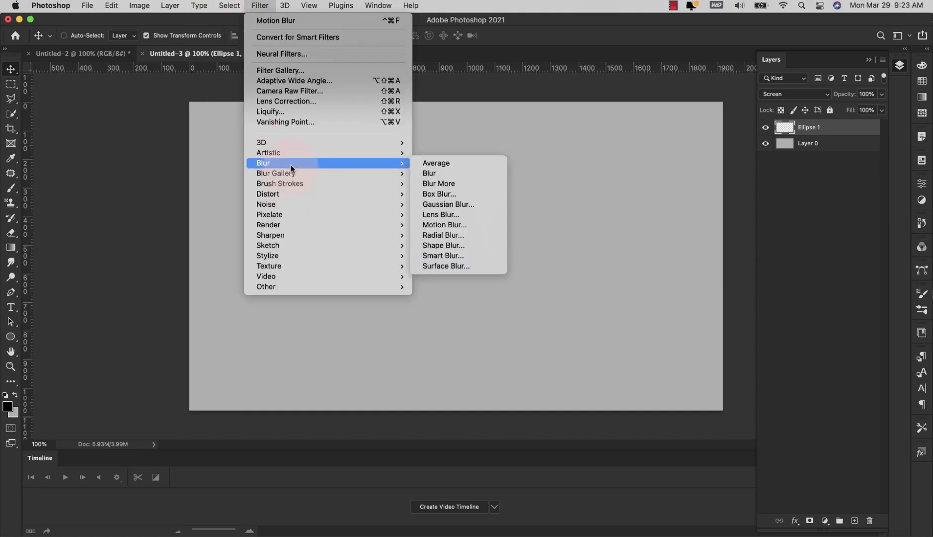
click(454, 225)
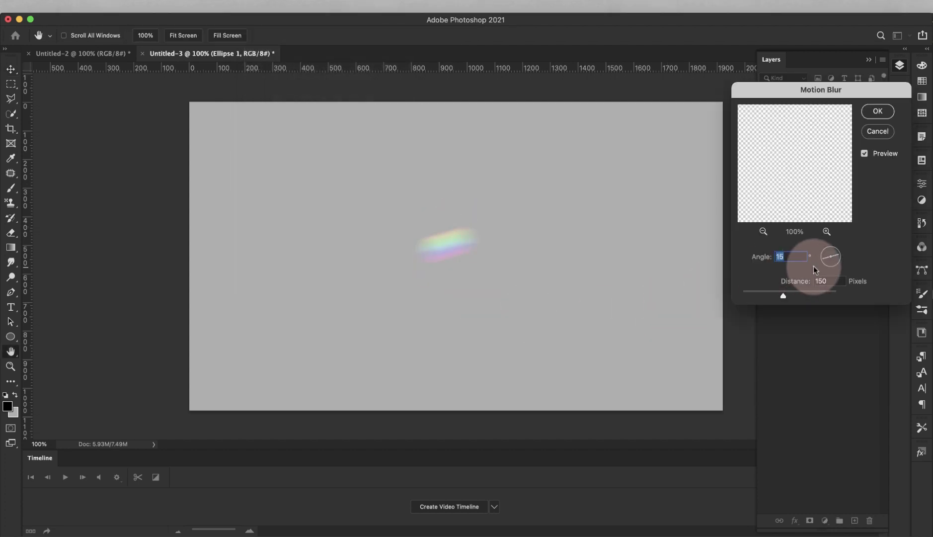
text(1)
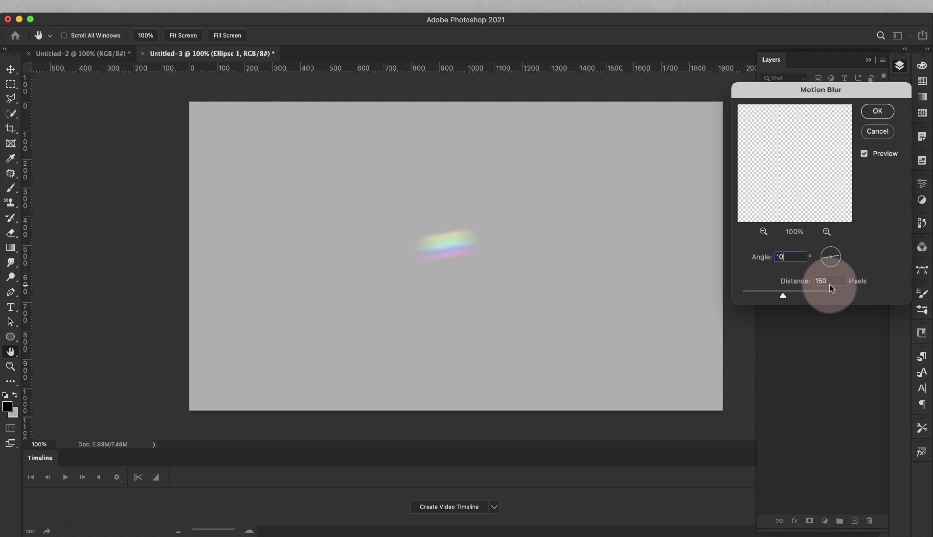
click(878, 110)
key(v)
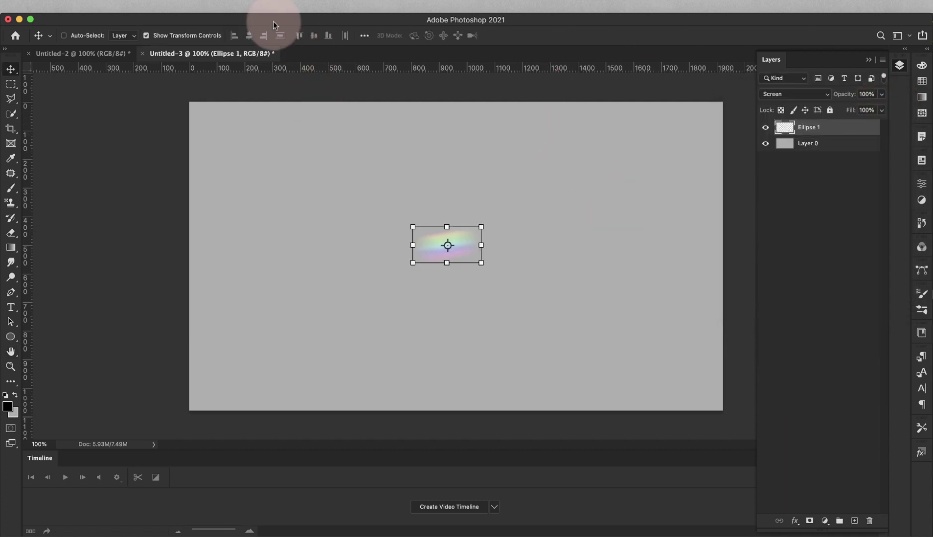
- Apply a second Motion Blur to the rainbow circle with an angle of 15° and a distance of 150 pixels
mouse_move(218, 2)
click(260, 5)
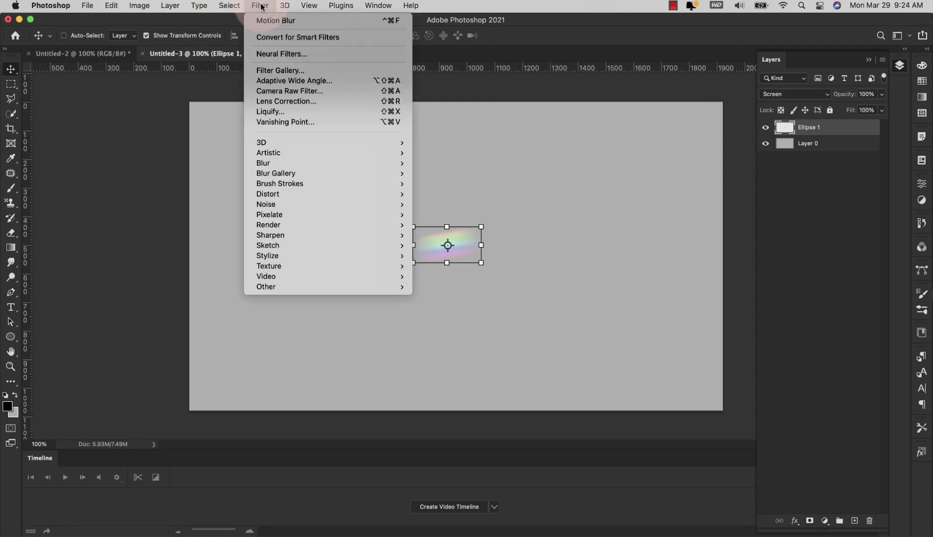
mouse_move(300, 152)
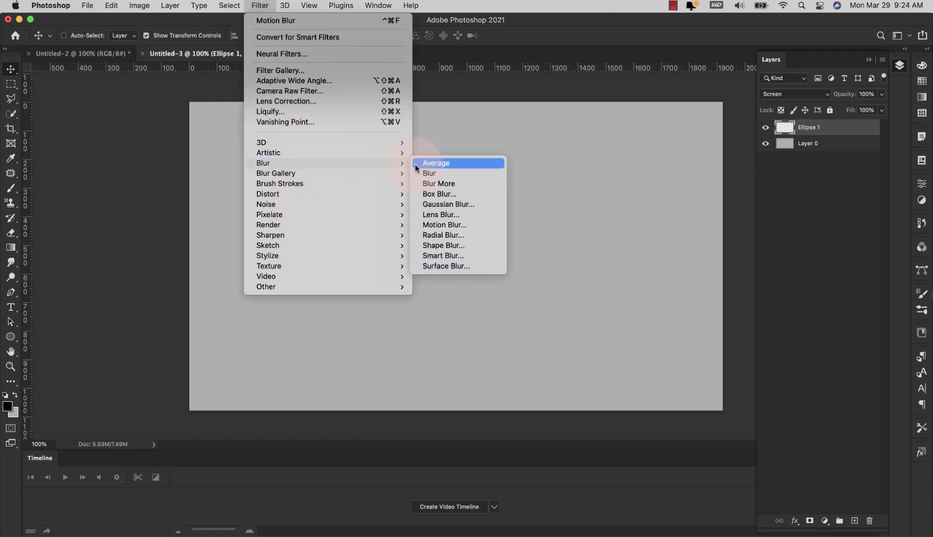
click(445, 224)
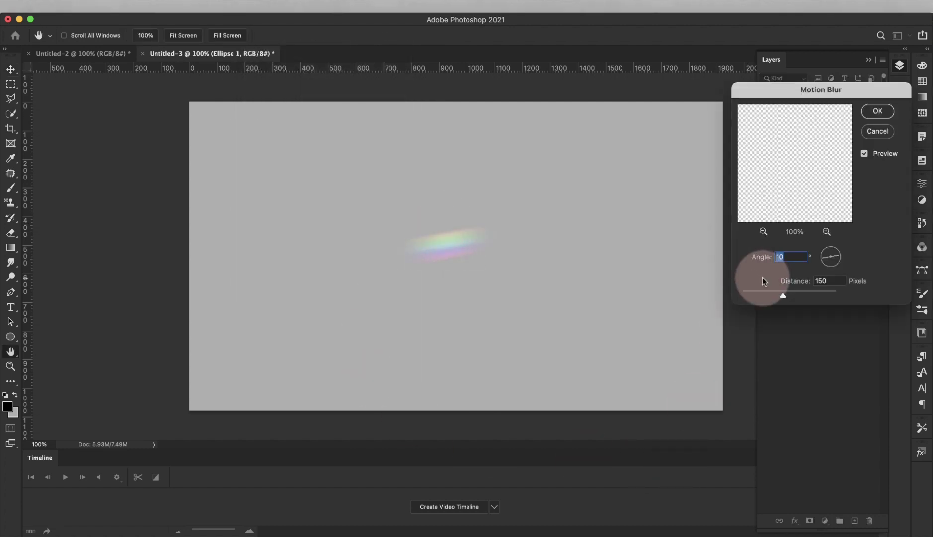
text(1)
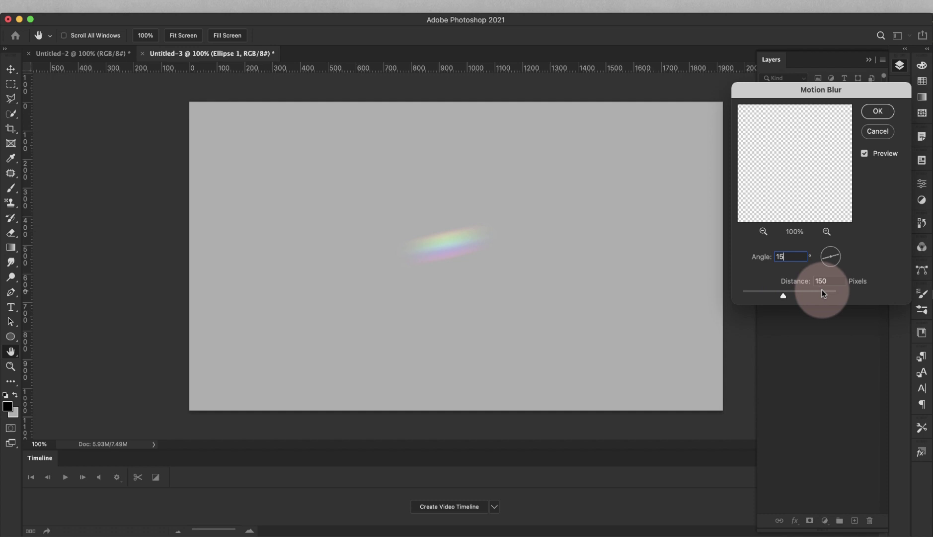
click(878, 111)
key(v)
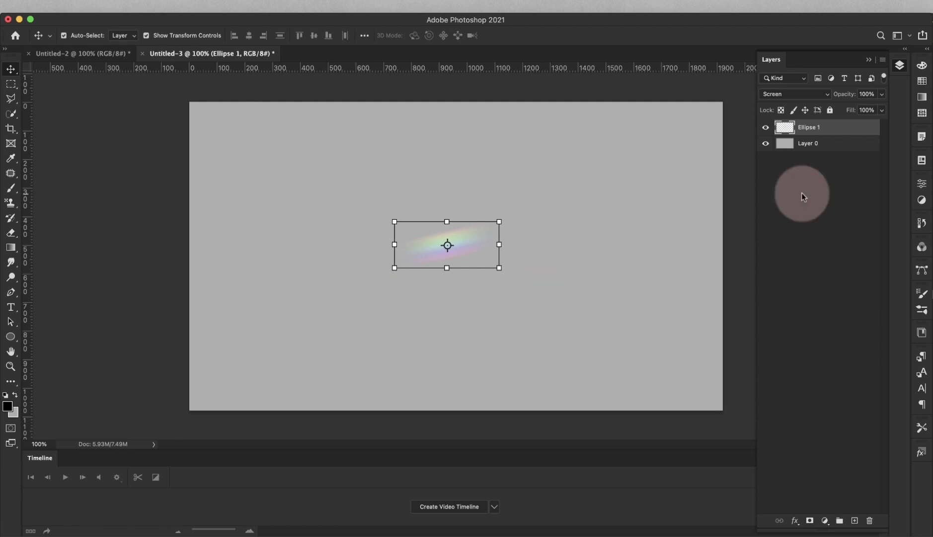
- Duplicate the small rainbow streak's layer and hide the original Ellipse 1 layer
key(super+j)
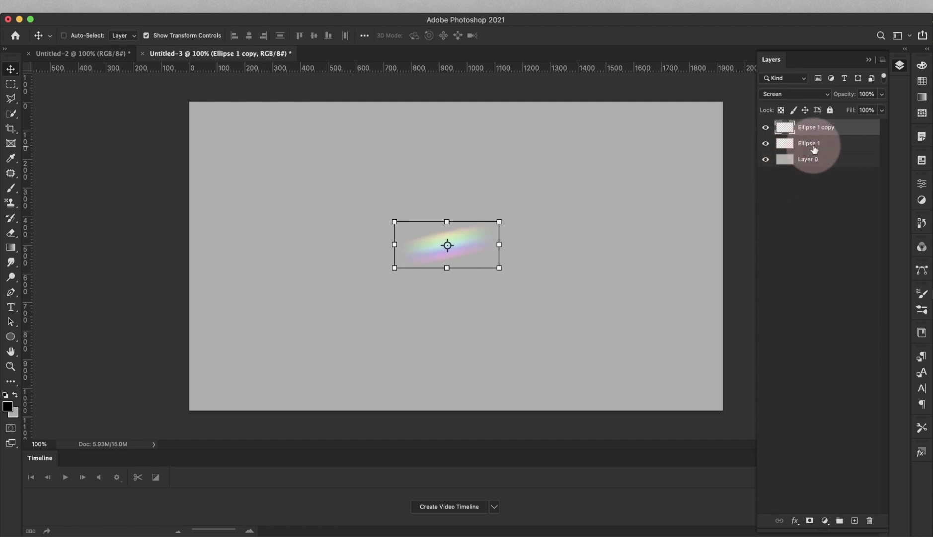
click(766, 144)
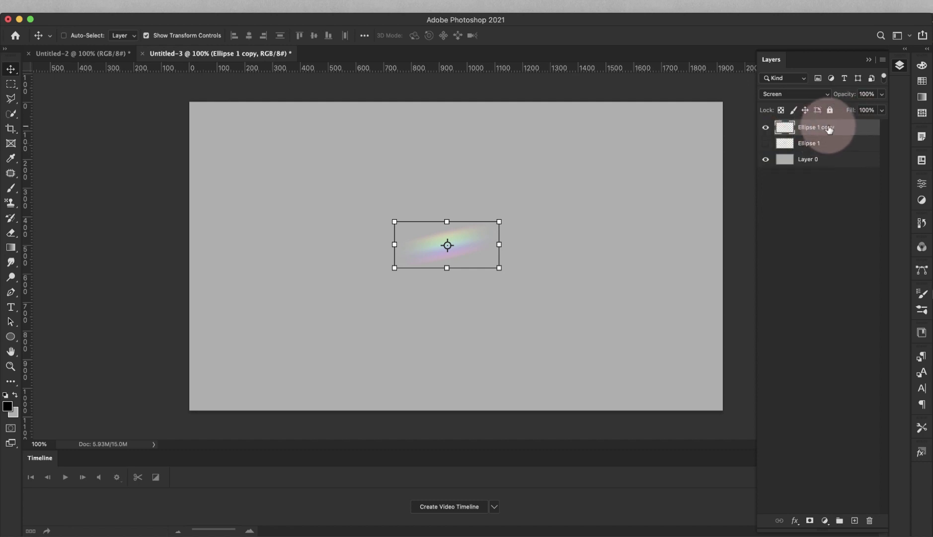
- Stretch and level the duplicated streak into a thin horizontal ray about 1340 px long, starting near the canvas's left edge
drag(501, 243, 703, 224)
drag(547, 267, 383, 306)
key(Return)
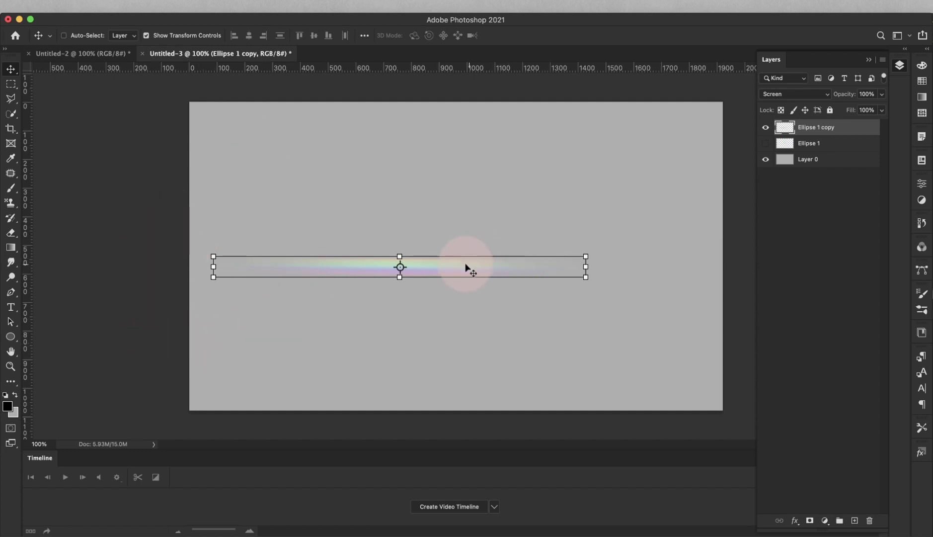
click(785, 277)
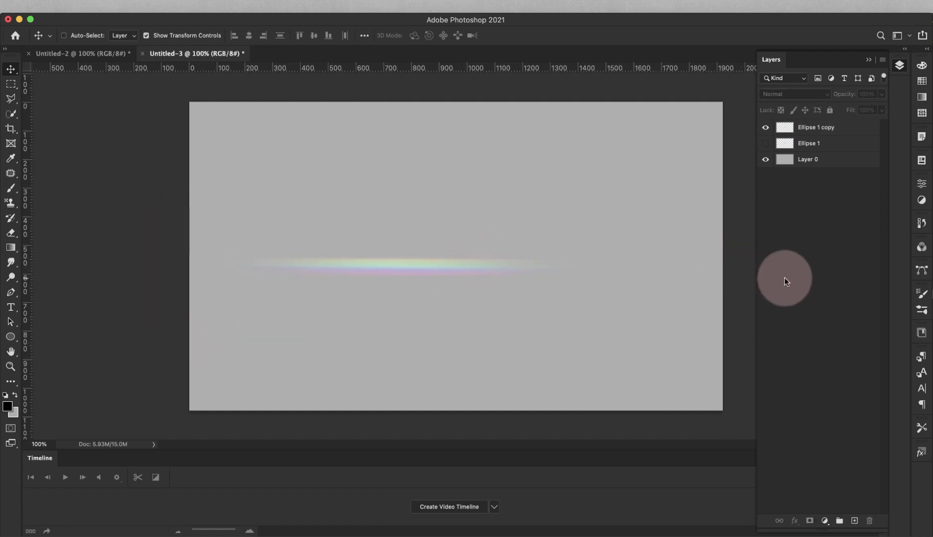
- Duplicate the long horizontal ray three times
click(820, 128)
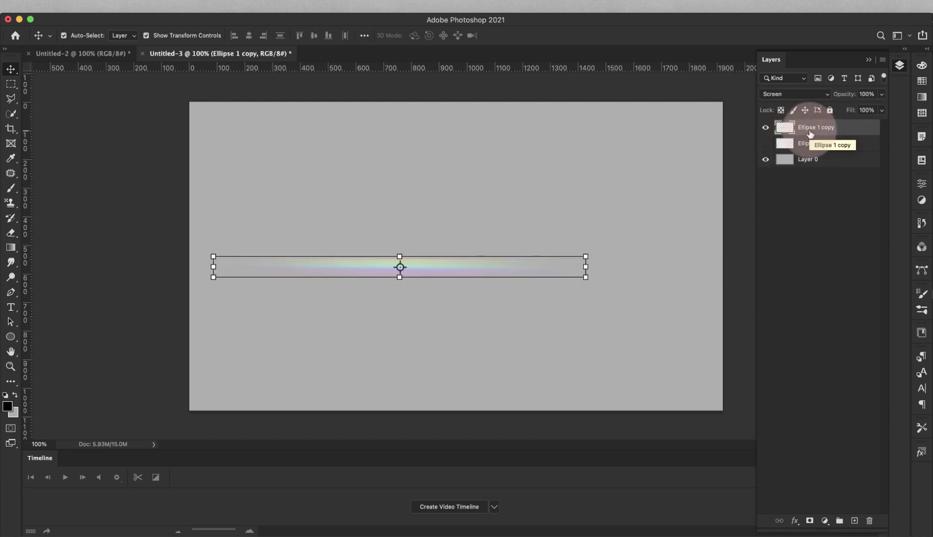
key(super+j)
key(super+j)
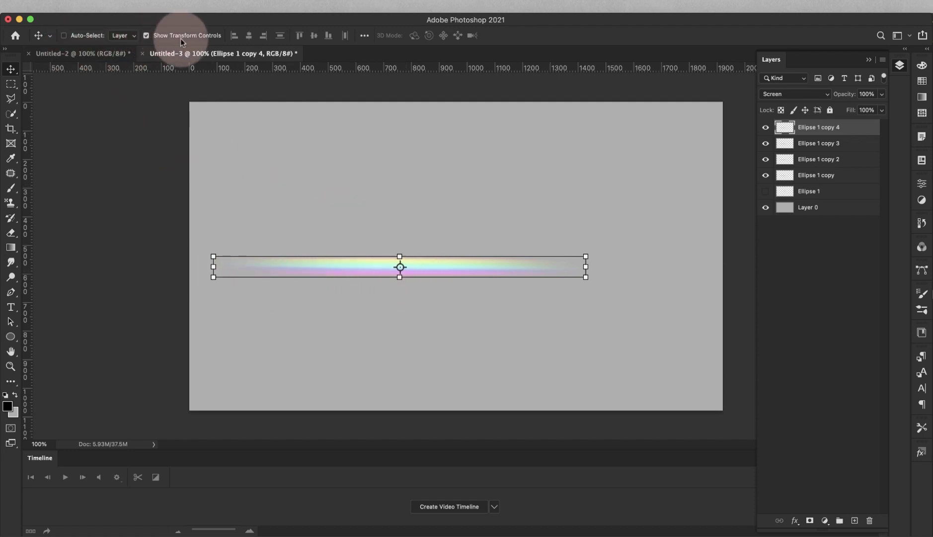
- Rotate the topmost ray copy upward by about 25° around its left end
drag(398, 267, 213, 267)
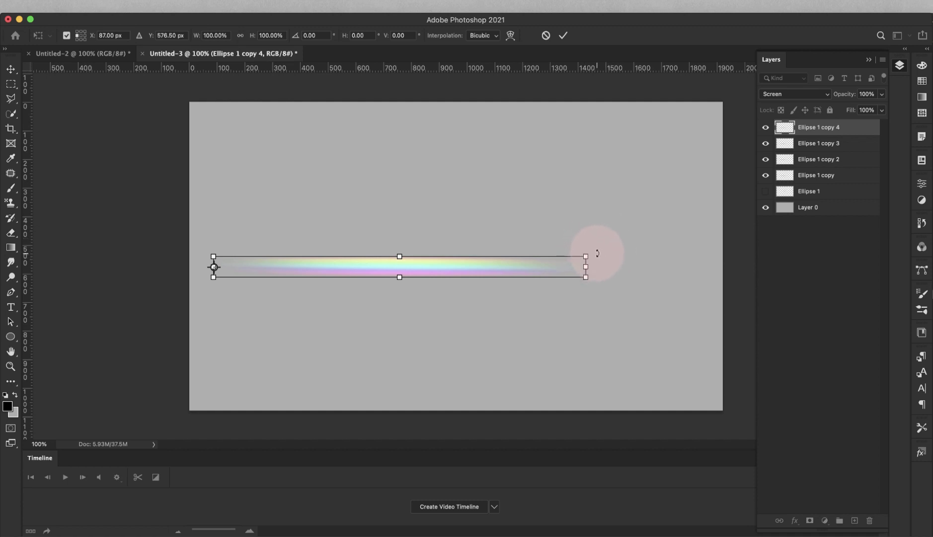
drag(597, 254, 506, 112)
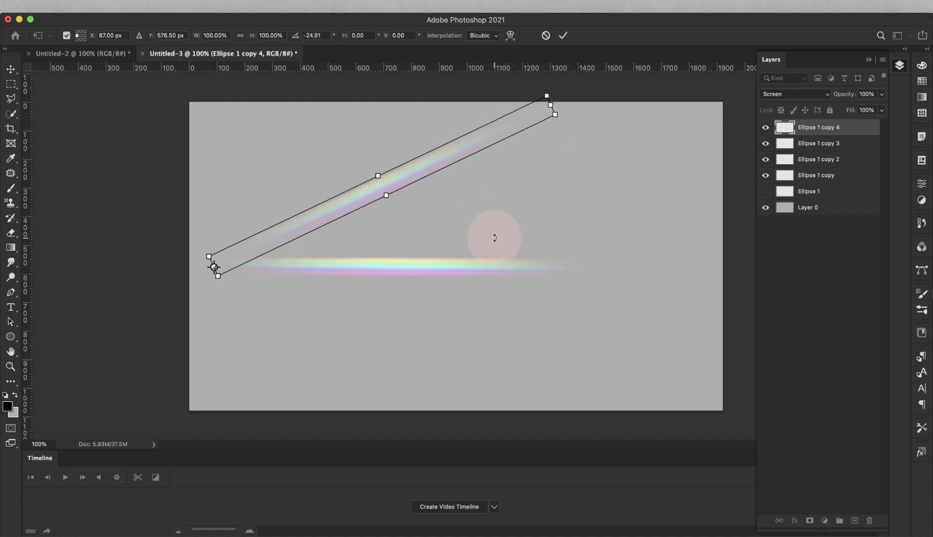
key(Return)
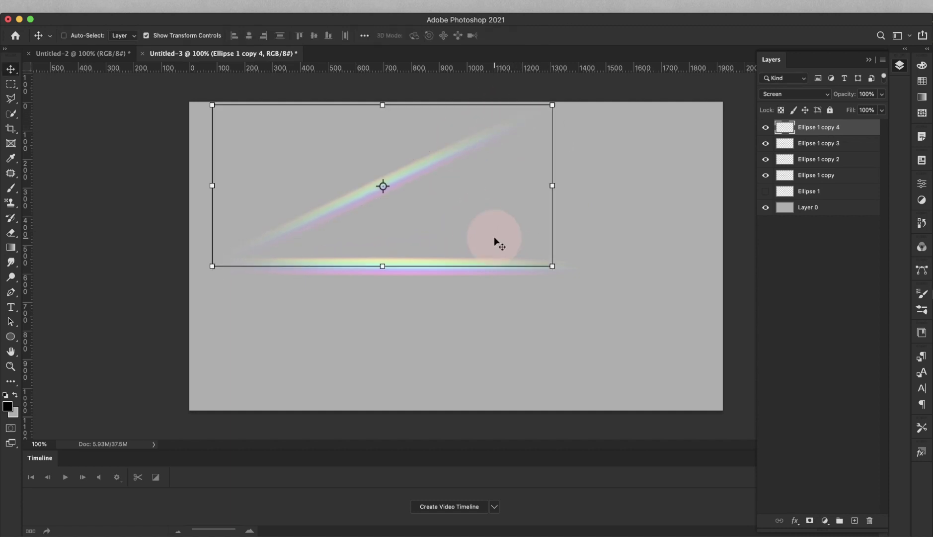
- Rotate Ellipse 1 copy 3 downward by about 22° around its left end
click(827, 145)
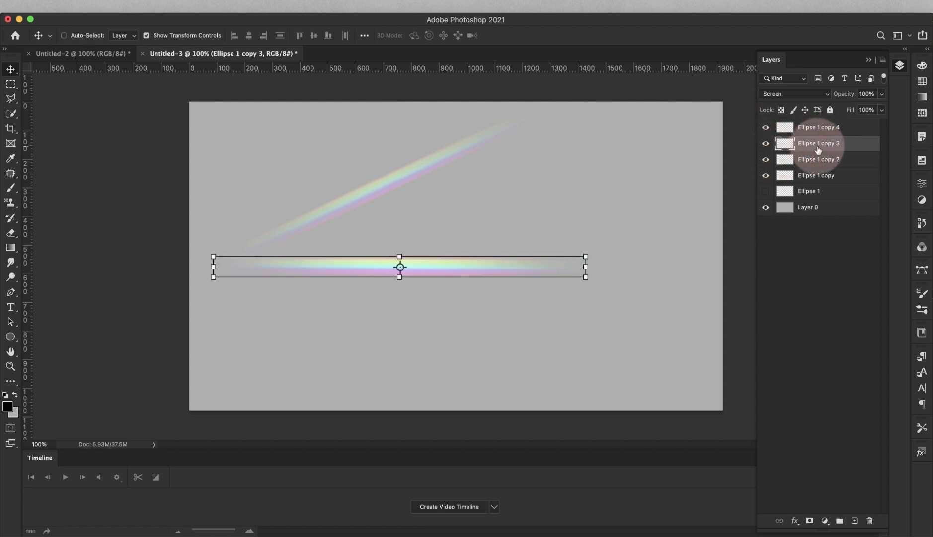
drag(401, 268, 262, 271)
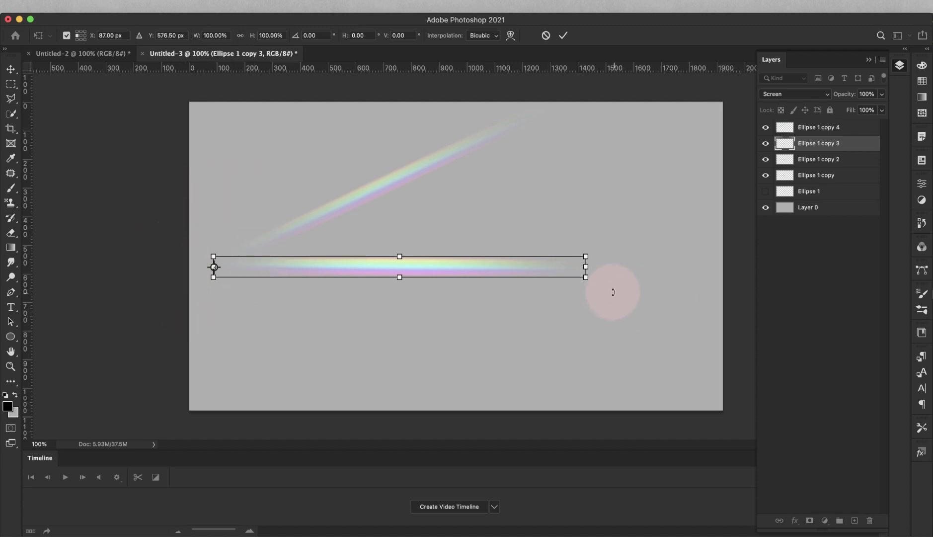
mouse_move(602, 287)
mouse_down()
mouse_move(588, 410)
mouse_move(572, 450)
mouse_move(579, 440)
mouse_up()
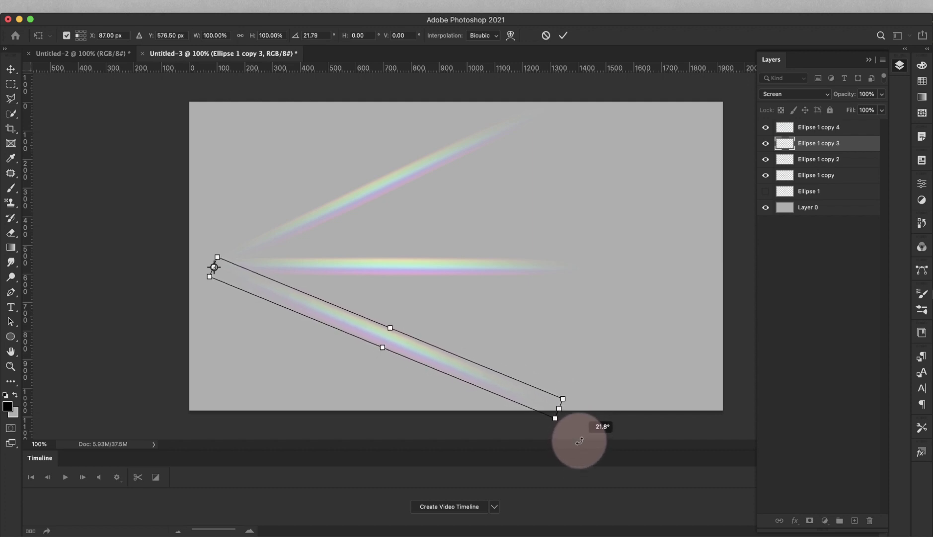
key(Return)
- Rotate Ellipse 1 copy 2 around its left end to lie between the upper and horizontal rays, and lengthen it
click(828, 160)
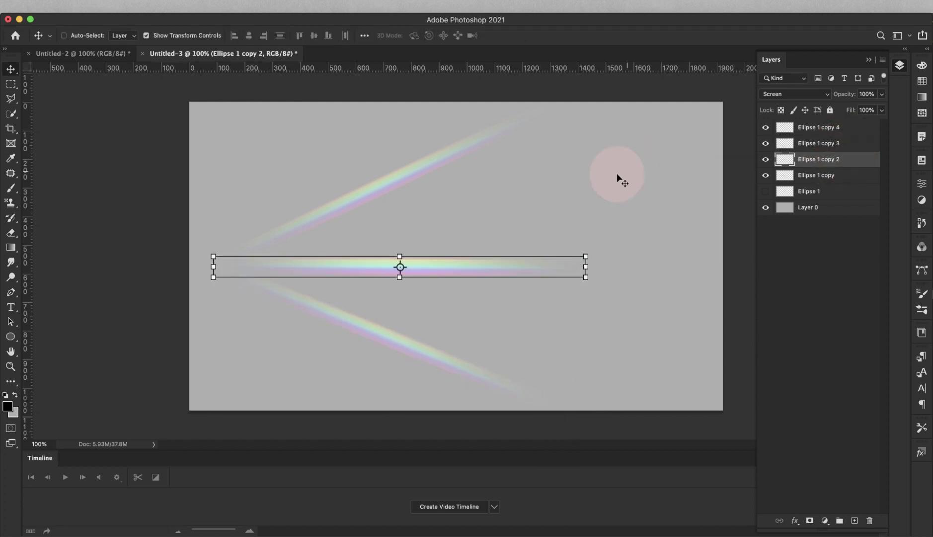
drag(400, 267, 214, 266)
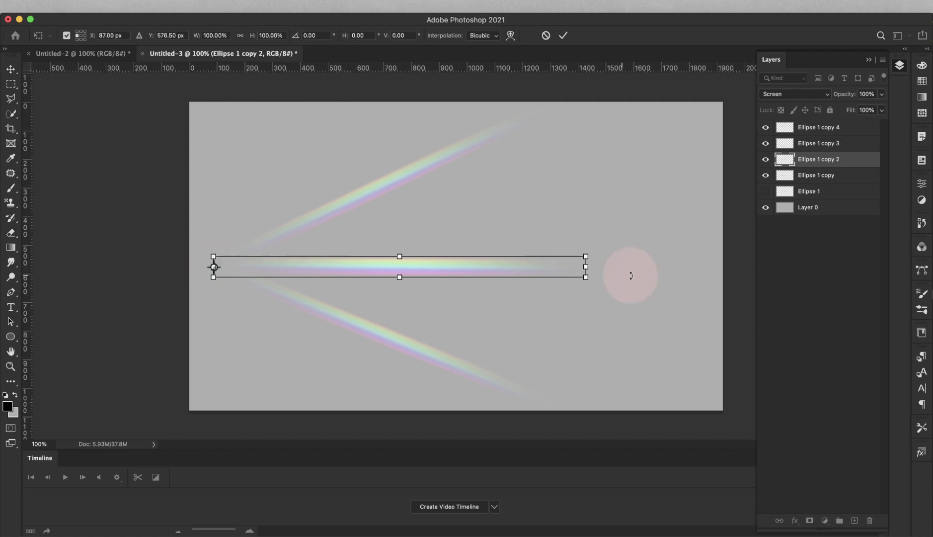
mouse_move(608, 259)
mouse_down()
mouse_move(578, 161)
mouse_move(660, 123)
mouse_up()
key(Return)
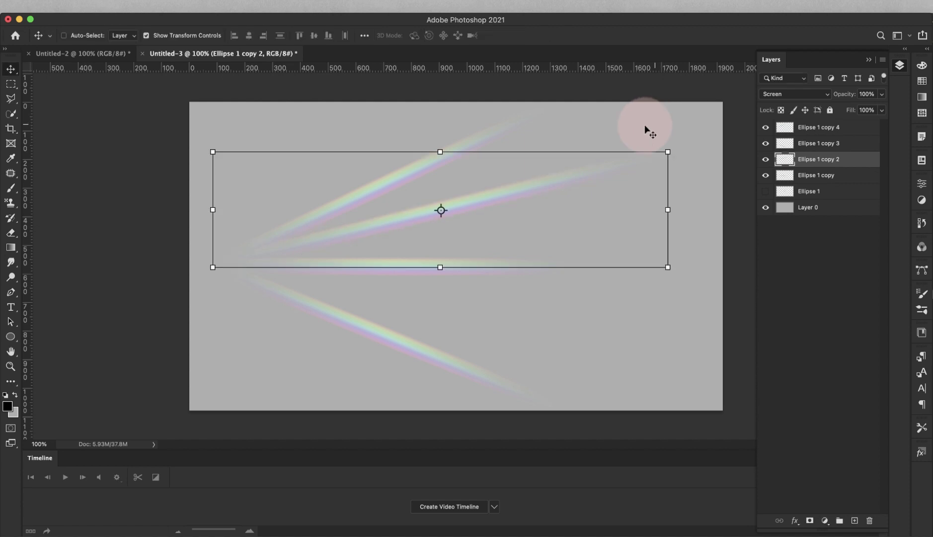
- Stretch the remaining horizontal ray to about 1790 px long, extending it toward the canvas's right edge
click(808, 174)
drag(587, 271, 712, 270)
key(Return)
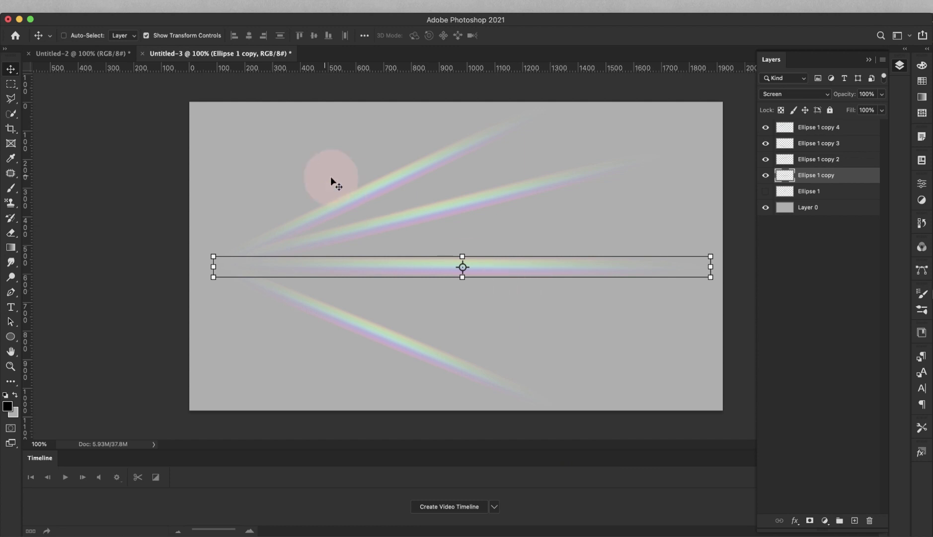
- Group the four ray layers, Ellipse 1 copy through Ellipse 1 copy 4
click(815, 128)
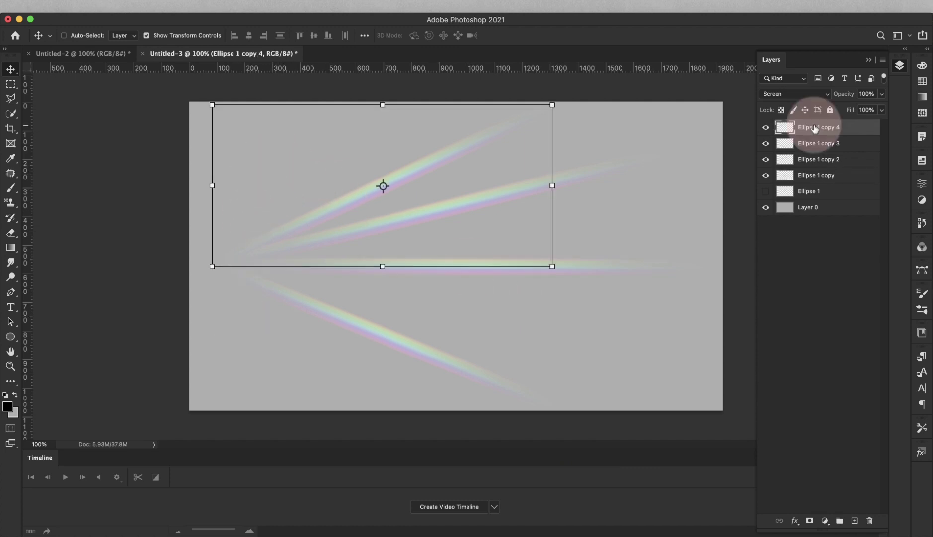
shift+click(818, 176)
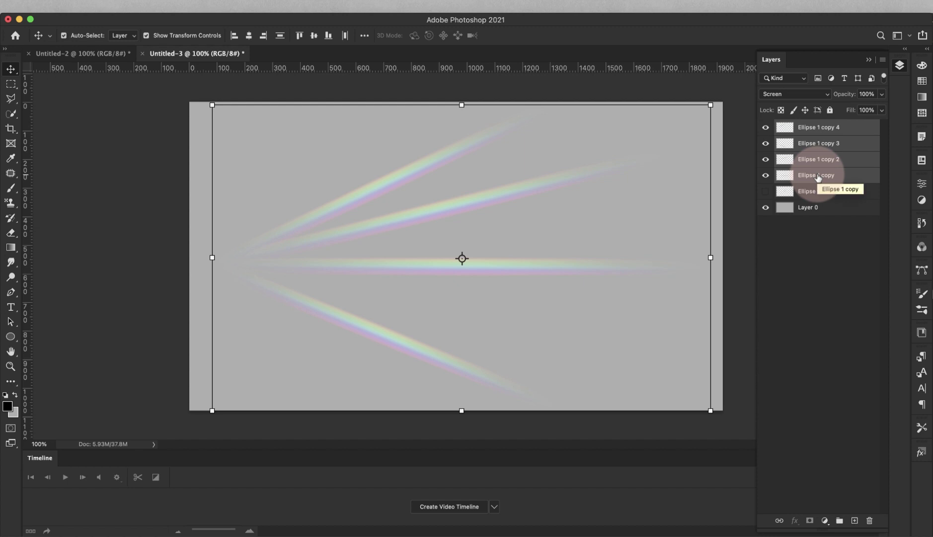
key(super+g)
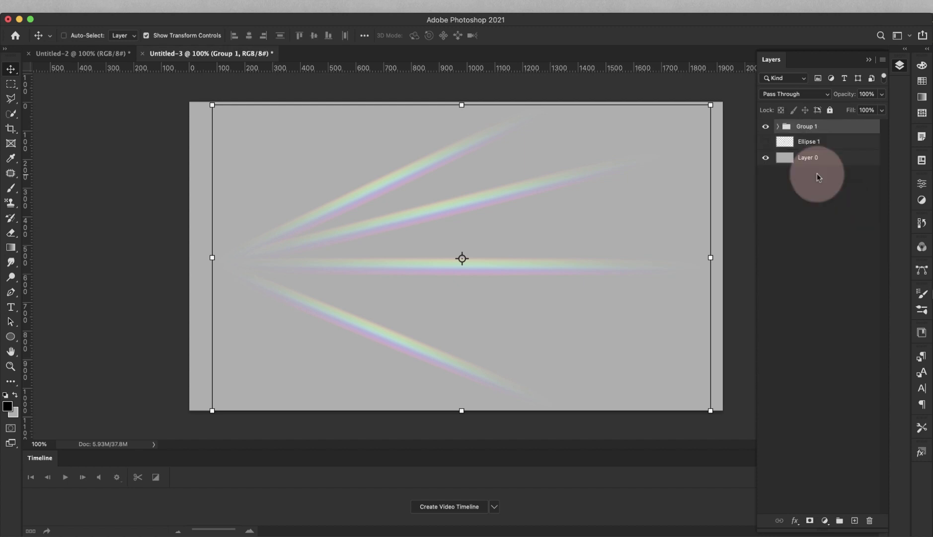
- Duplicate the ray group as Right and rename the original group Left
right_click(844, 130)
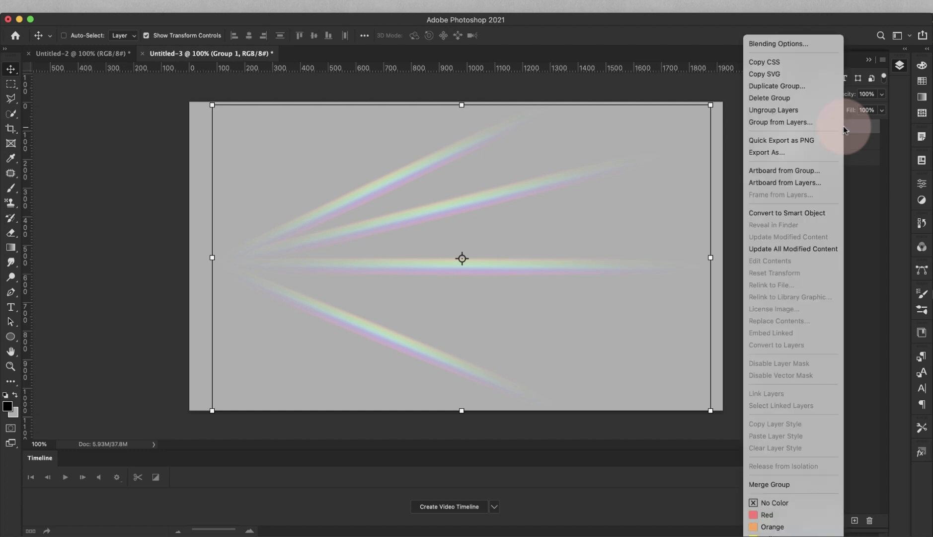
click(810, 82)
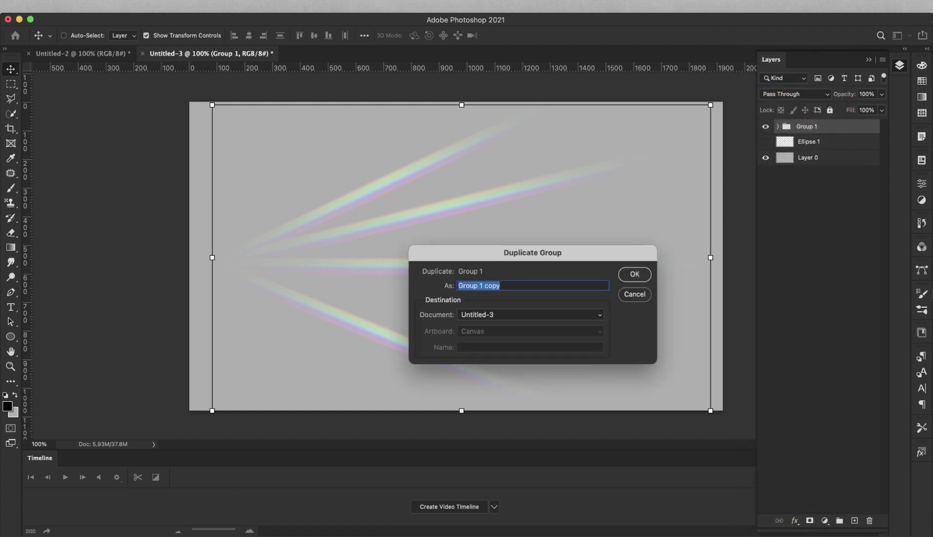
click(634, 274)
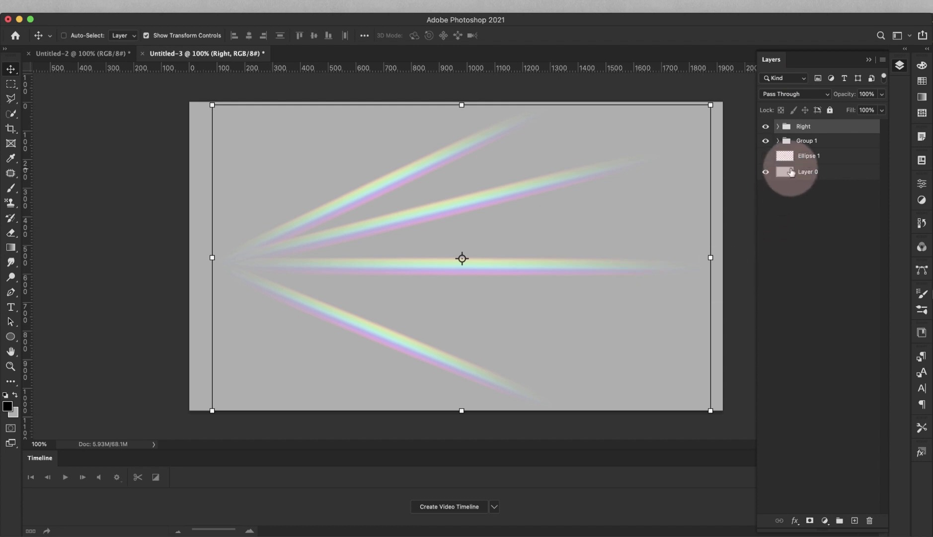
click(803, 143)
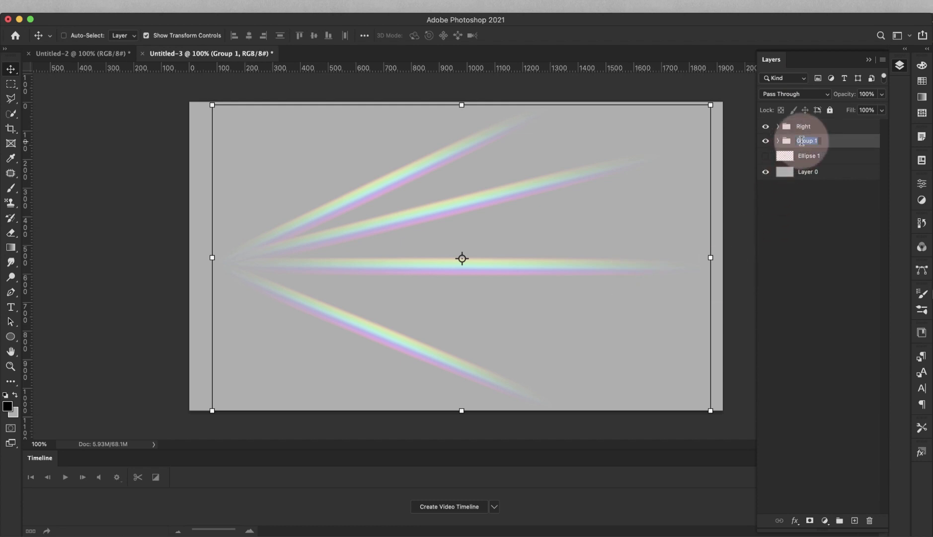
text(Left)
click(802, 207)
- Flip the Right group vertically and horizontally
click(813, 129)
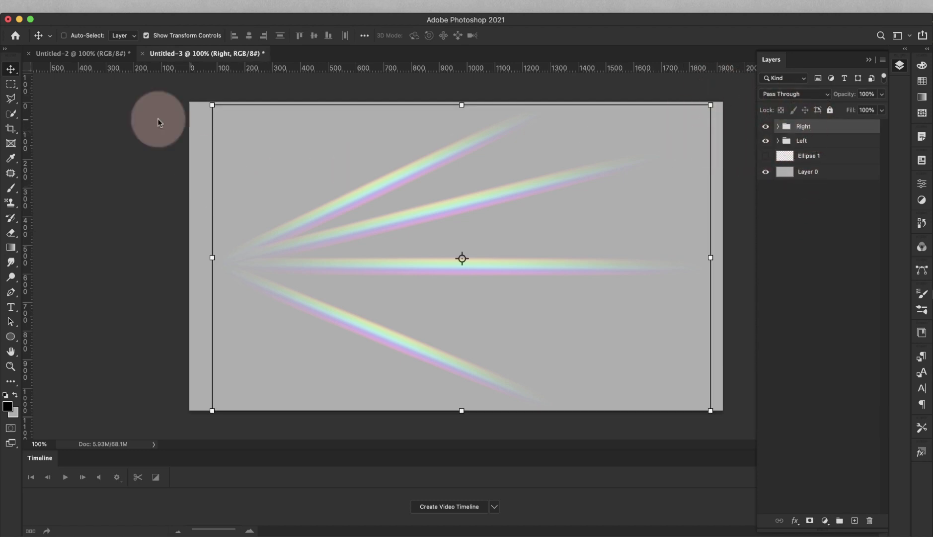
click(111, 6)
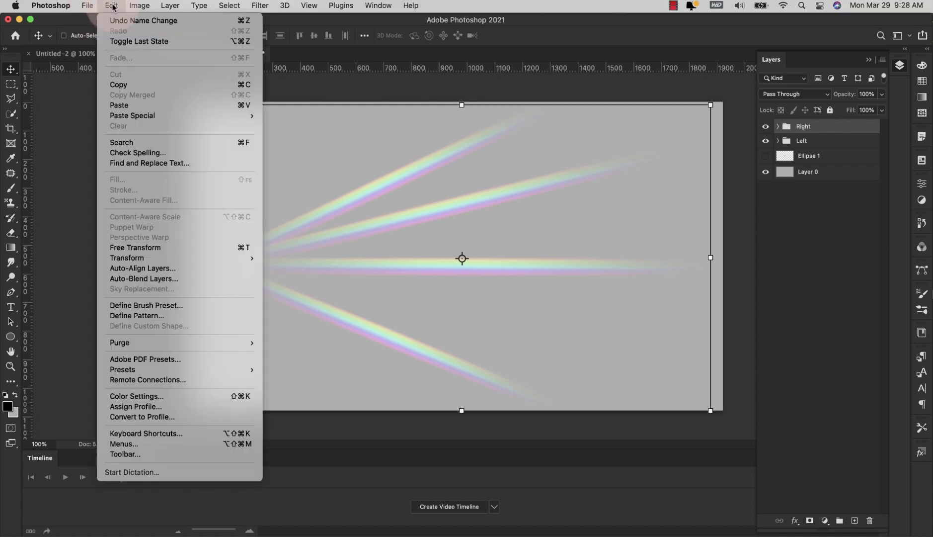
mouse_move(129, 257)
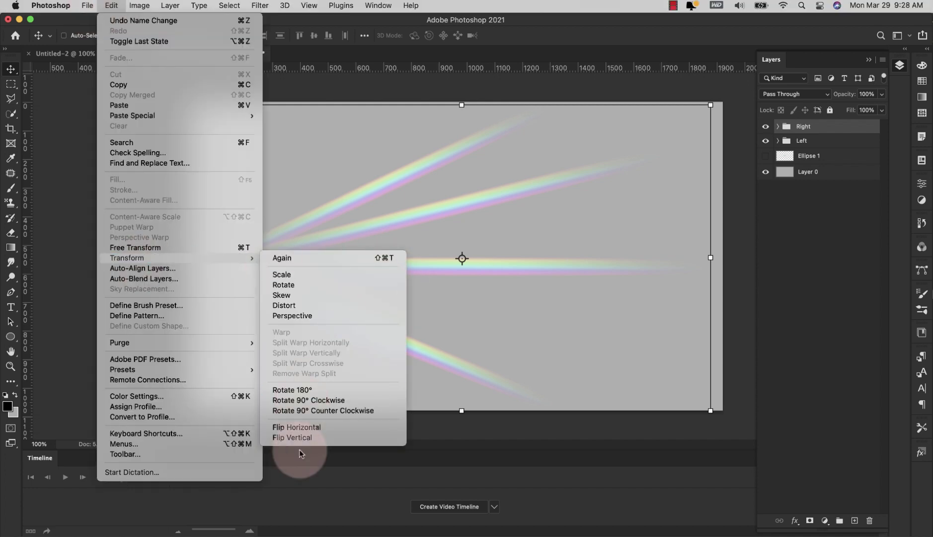
click(302, 431)
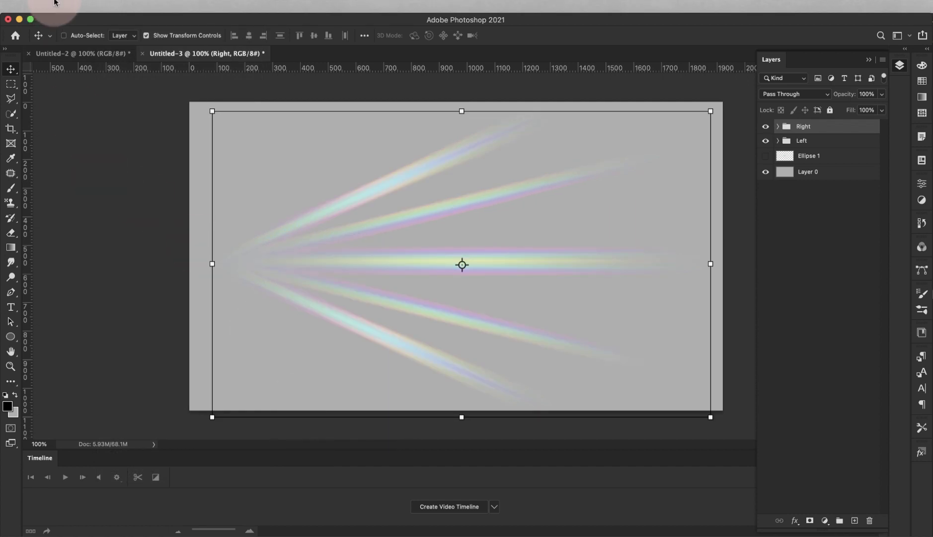
mouse_move(71, 4)
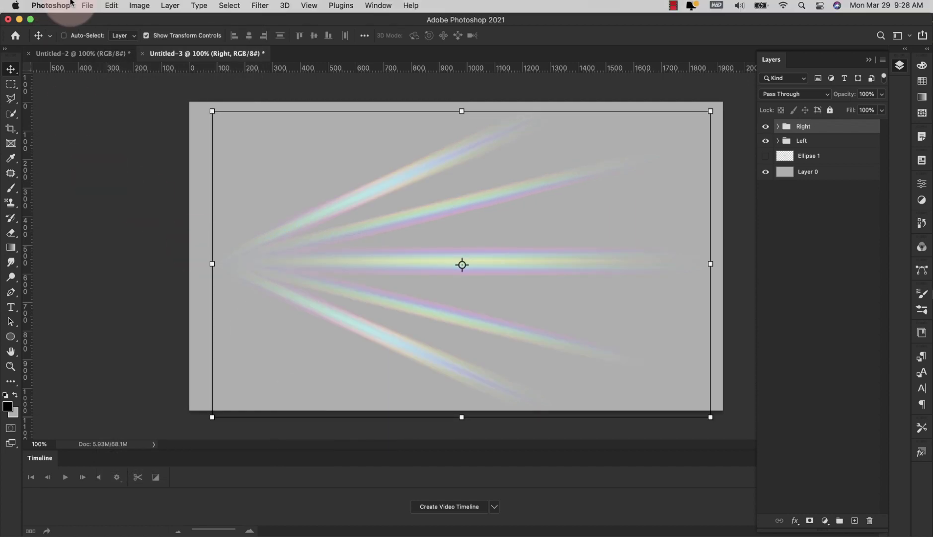
click(111, 6)
mouse_move(152, 256)
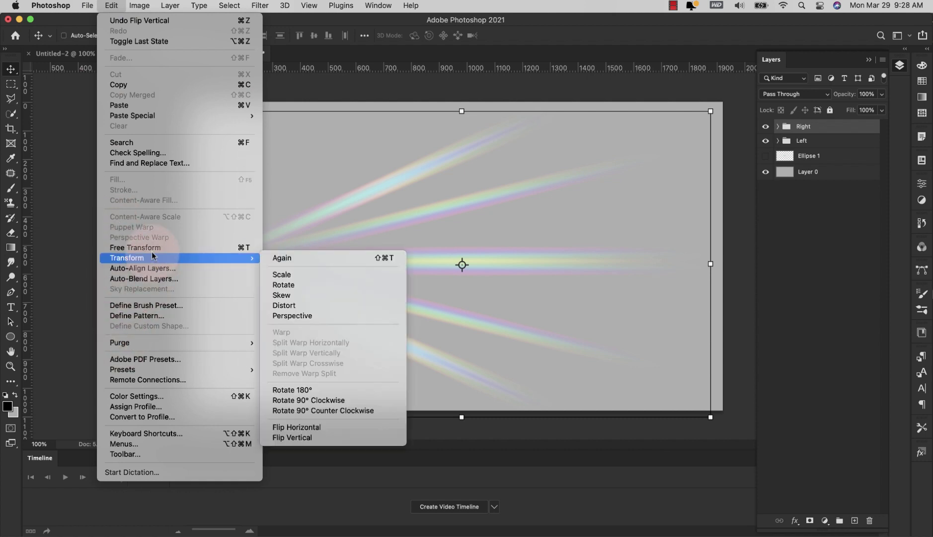
click(363, 428)
- Move the Right group so its rays fan in from the canvas's right edge, and shift the Left group toward the left edge
key(shift+Left)
key(shift+Left)
key(shift+Left)
key(shift+Left)
key(shift+Left)
key(shift+Left)
key(shift+Left)
key(shift+Left)
key(shift+Left)
key(shift+Left)
key(shift+Left)
key(shift+Left)
key(Return)
drag(593, 240, 705, 226)
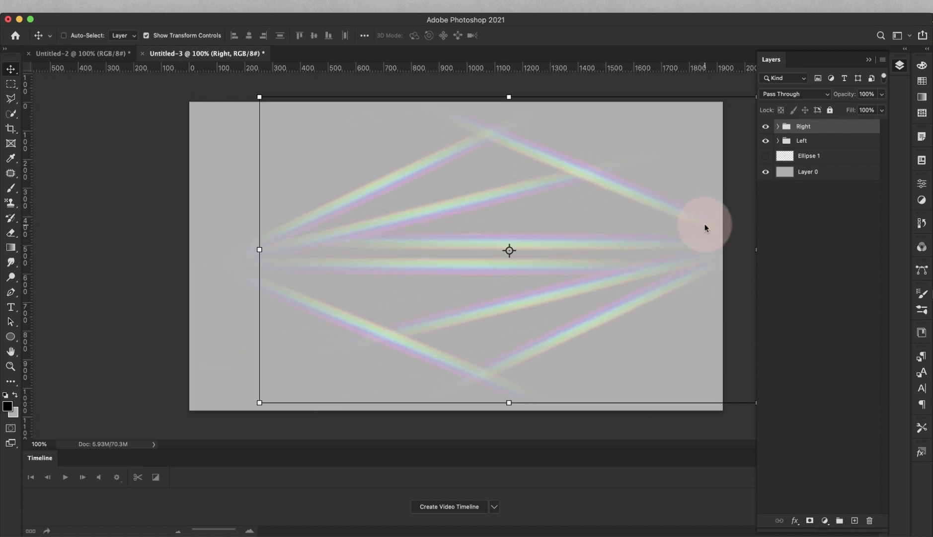
click(824, 142)
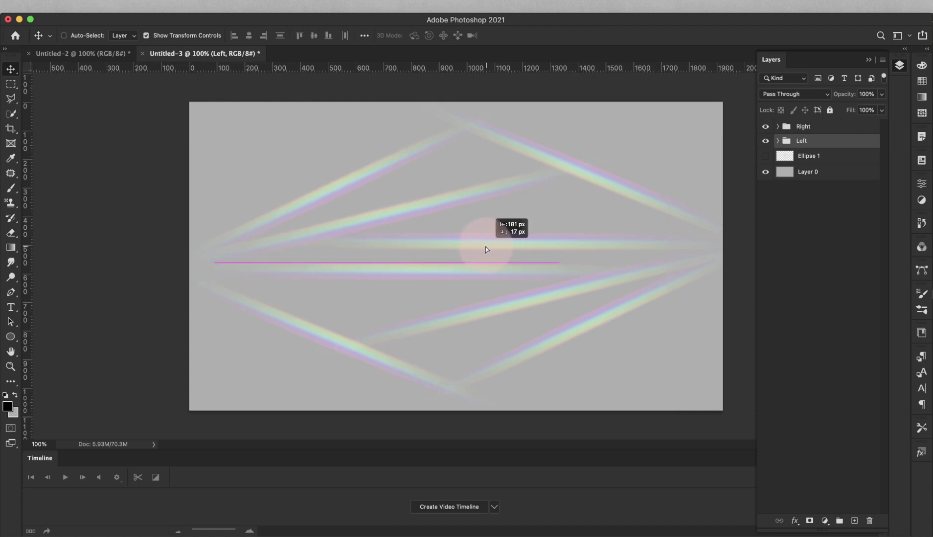
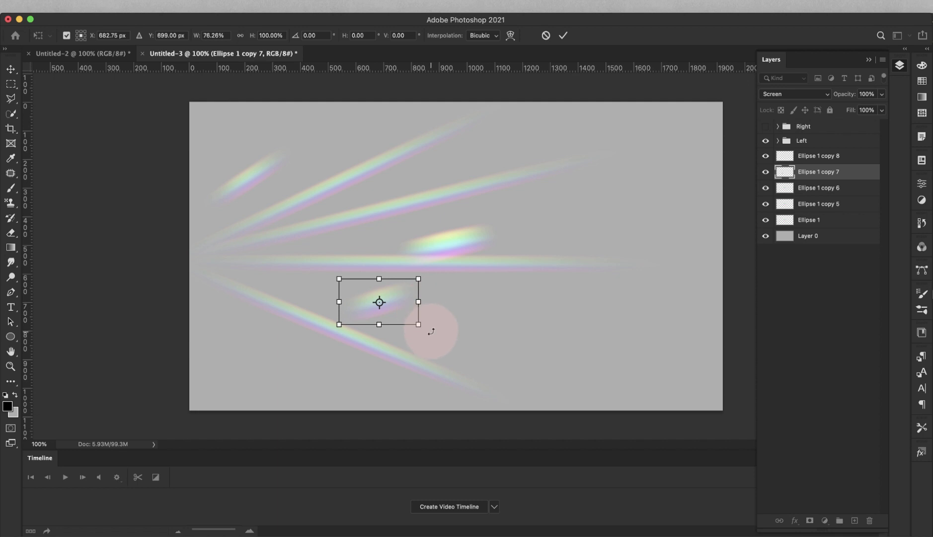
- Tilt the small streak on Ellipse 1 copy 7 downward and place it just above the lowest ray
drag(395, 311, 413, 322)
key(Return)
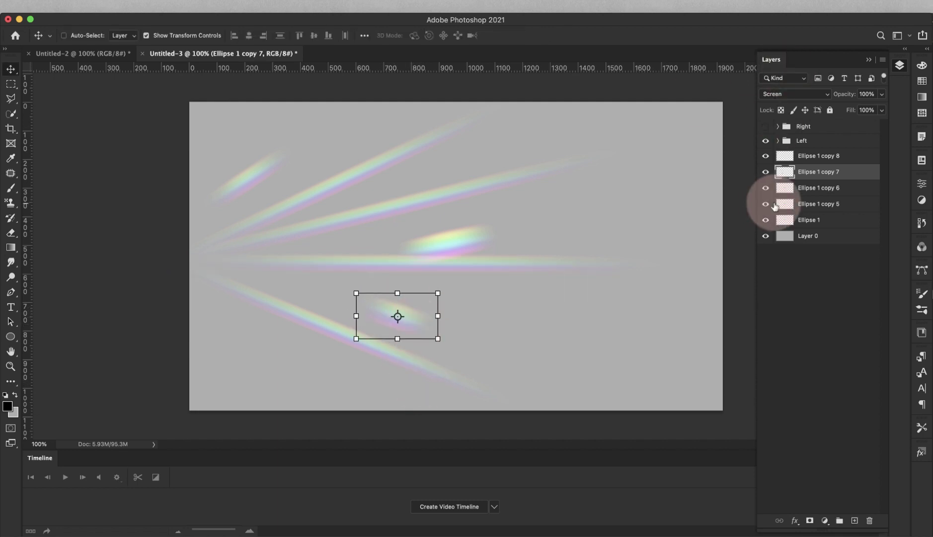
- Duplicate the Ellipse 1 copy 6 streak, place the copy below the lowest ray near the canvas's left edge, and tilt it downward
click(802, 193)
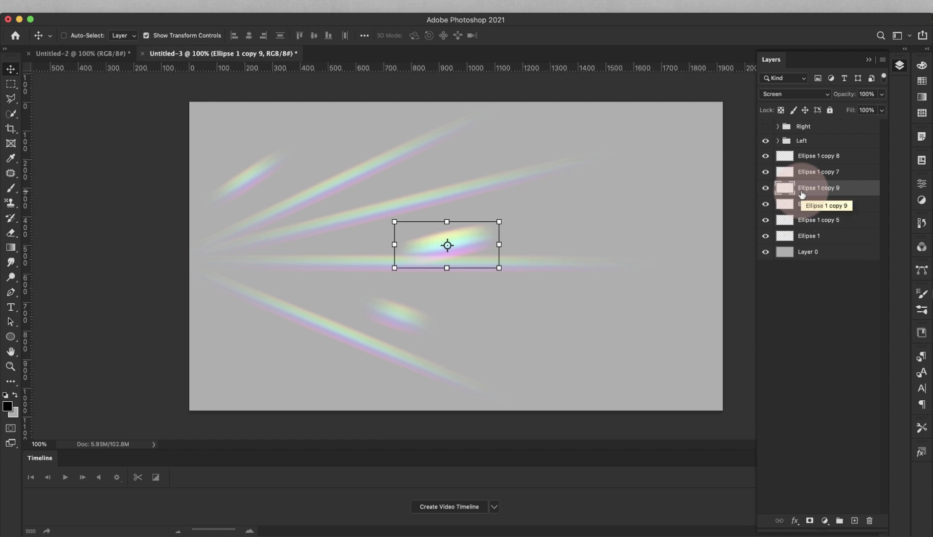
drag(461, 239, 300, 365)
click(314, 340)
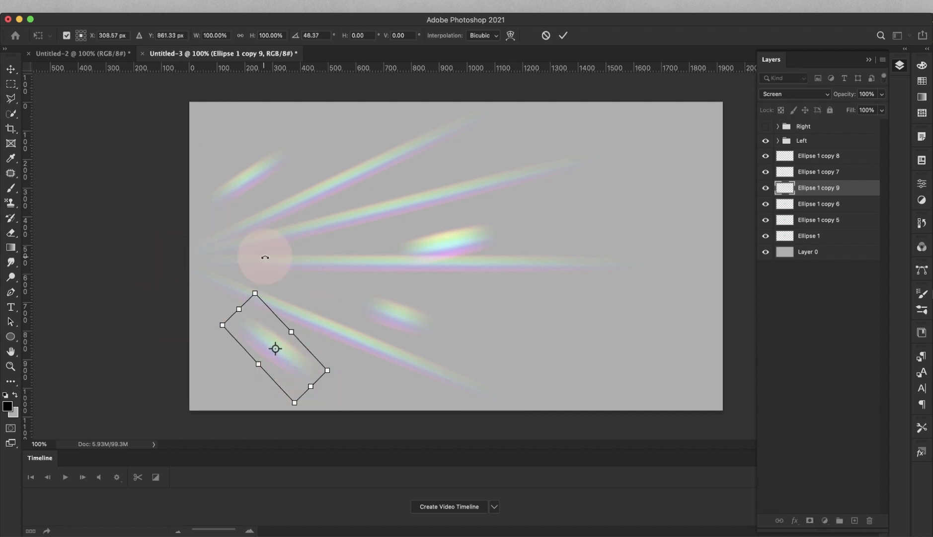
drag(248, 289, 286, 316)
drag(249, 351, 247, 354)
key(Return)
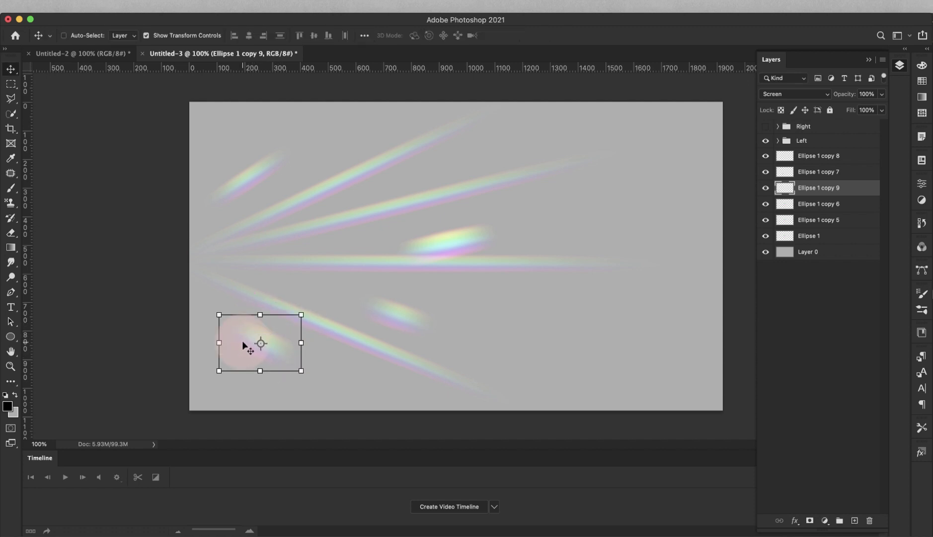
- Move the Ellipse 1 copy 7, 8 and 9 streaks into the Left group, then hide Left and show the Right group
shift+click(806, 157)
drag(809, 158, 786, 141)
click(765, 140)
click(765, 127)
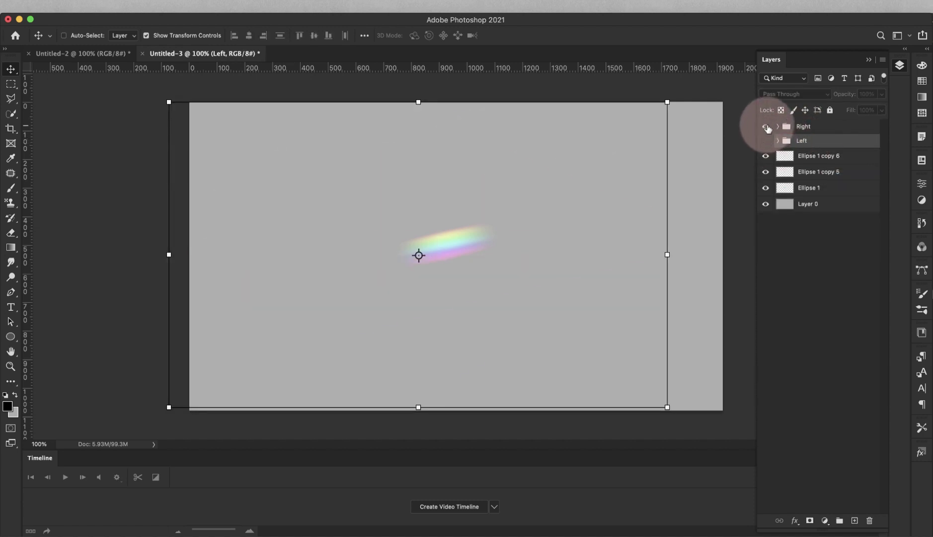
- Place the Ellipse 1 copy 6 streak, tilted slightly downward, and the Ellipse 1 copy 5 streak between the top ray and the horizontal ray
click(822, 156)
drag(460, 239, 544, 198)
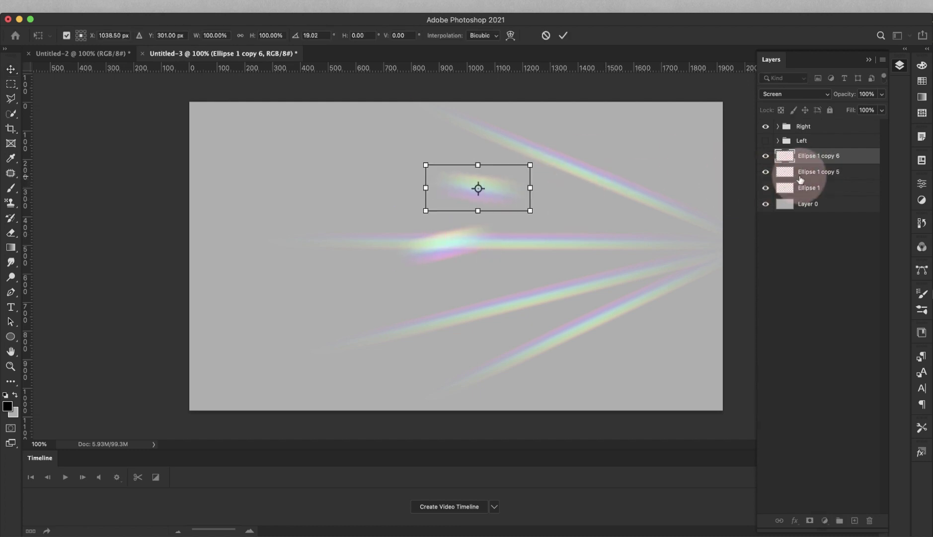
click(800, 180)
drag(475, 252, 579, 225)
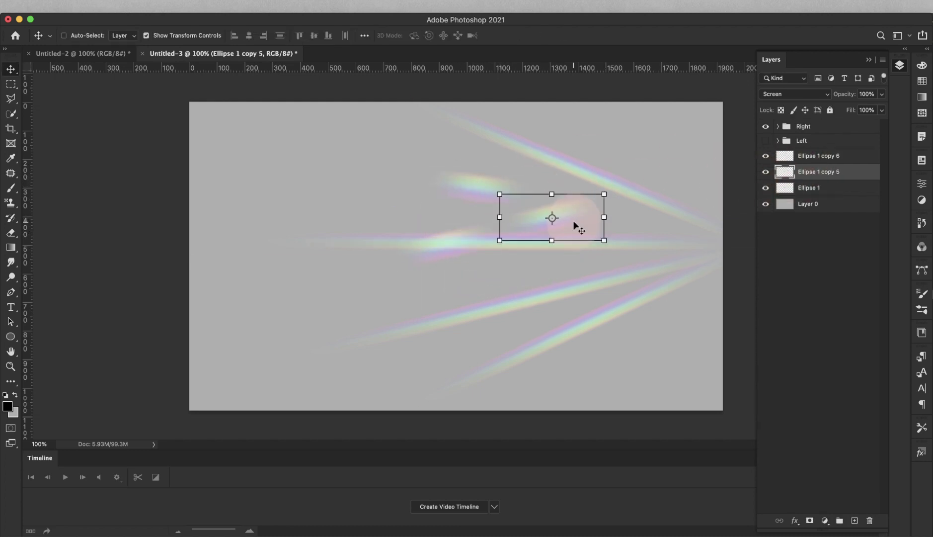
- Place the Ellipse 1 streak below the lowest ray in the canvas's lower right, rotating it about -16° and stretching its height to about 135%
click(833, 186)
drag(537, 265, 656, 378)
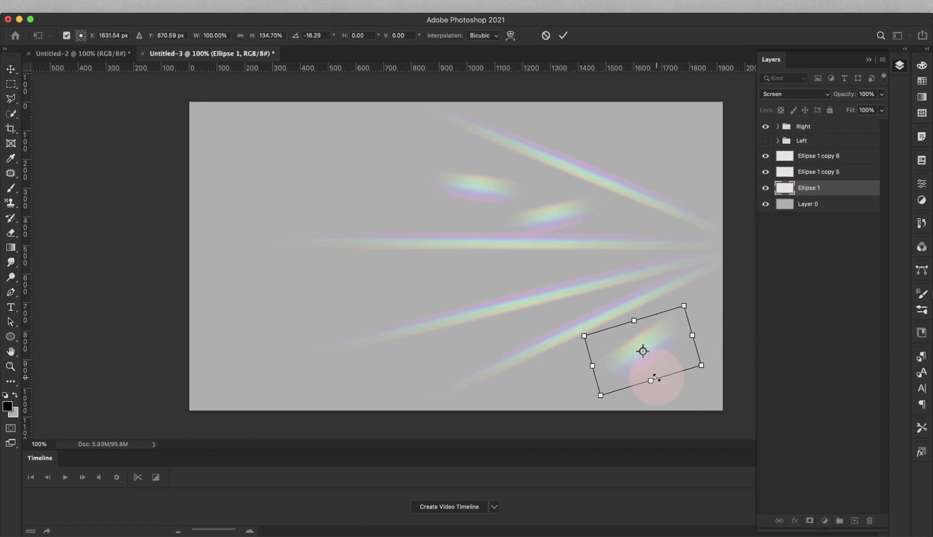
click(693, 426)
click(833, 372)
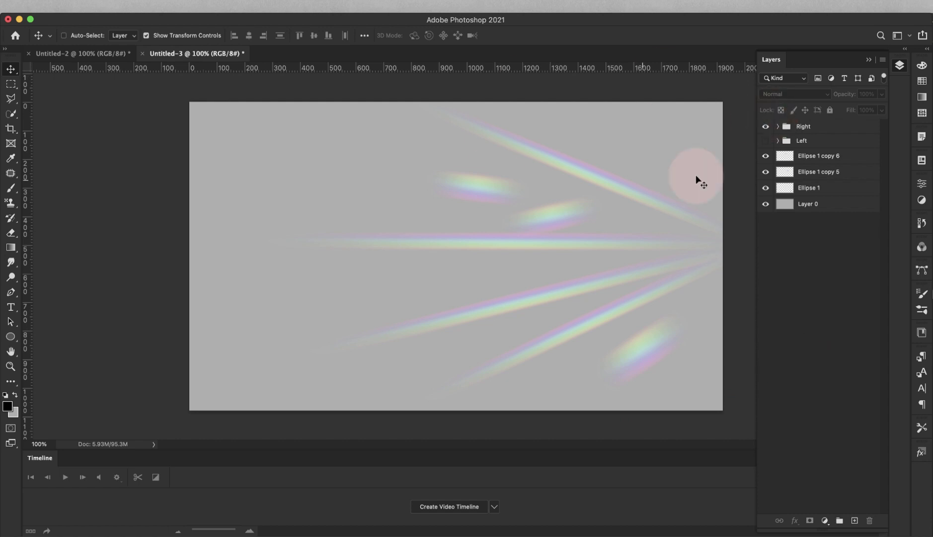
- Move the Ellipse 1 copy 6, Ellipse 1 copy 5 and Ellipse 1 streaks into the Right group and show the Left group
click(798, 156)
shift+click(815, 188)
drag(814, 155, 845, 126)
click(766, 141)
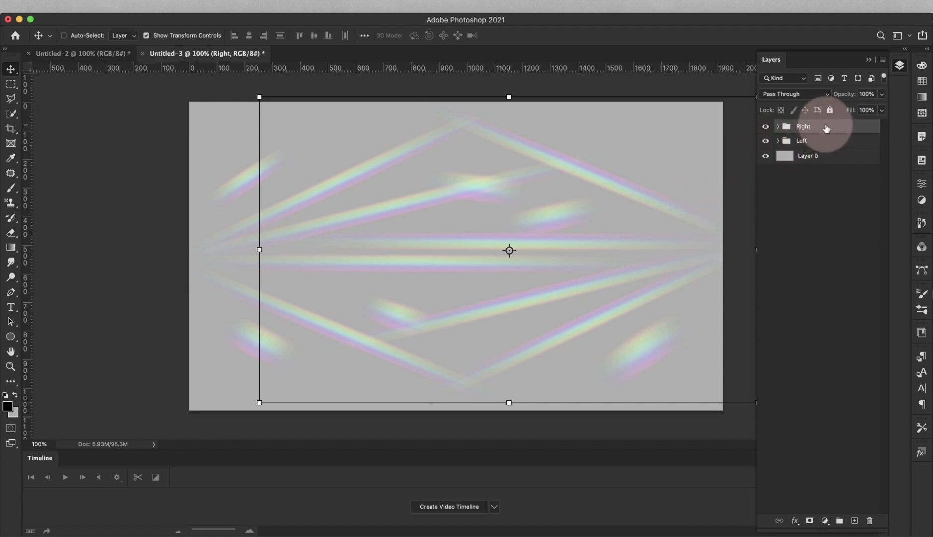
- Merge the Right group and the Left group each into a single layer
key(super)
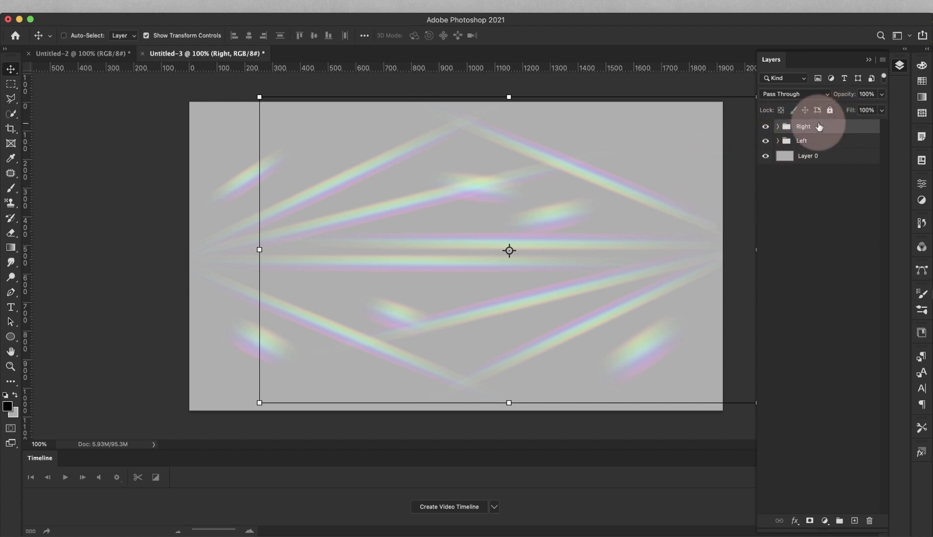
key(super+e)
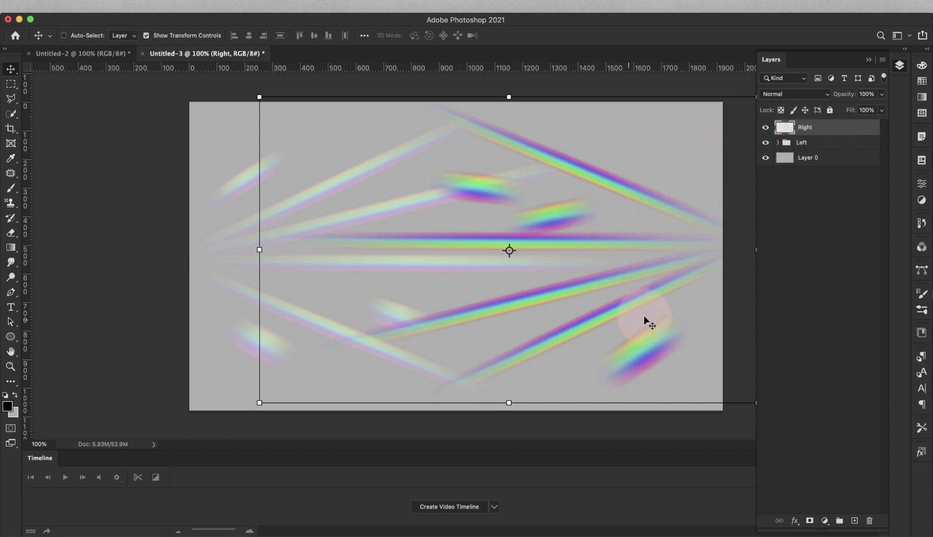
click(834, 143)
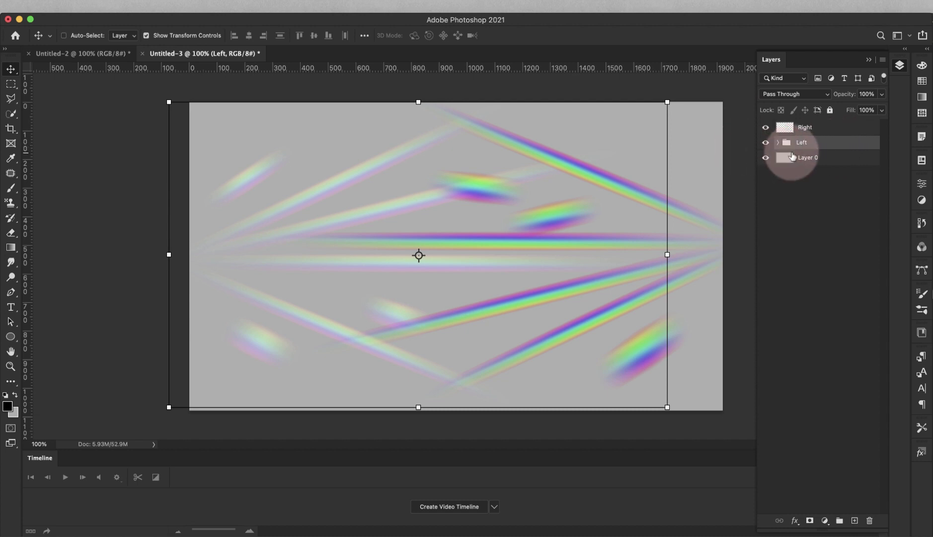
key(super)
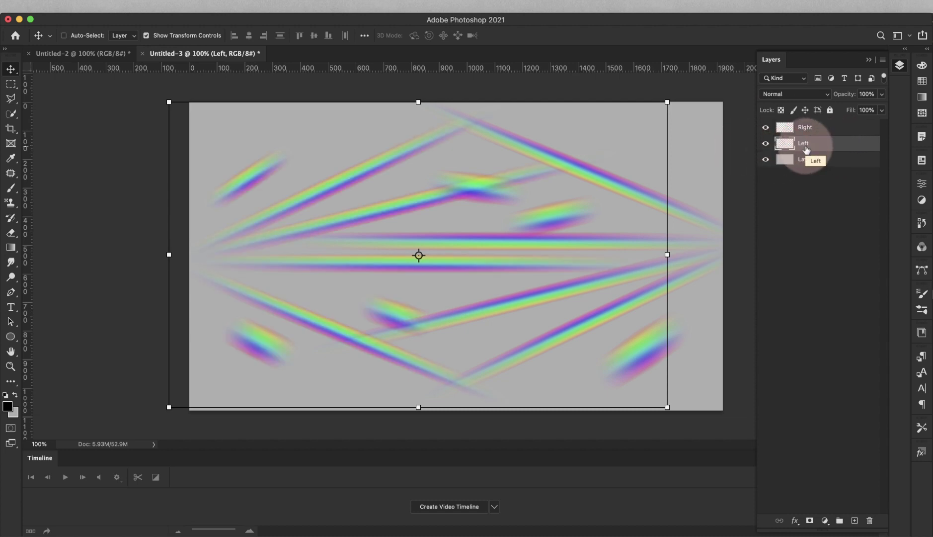
- Set the blending mode of the merged Left and Right layers to Screen
click(797, 94)
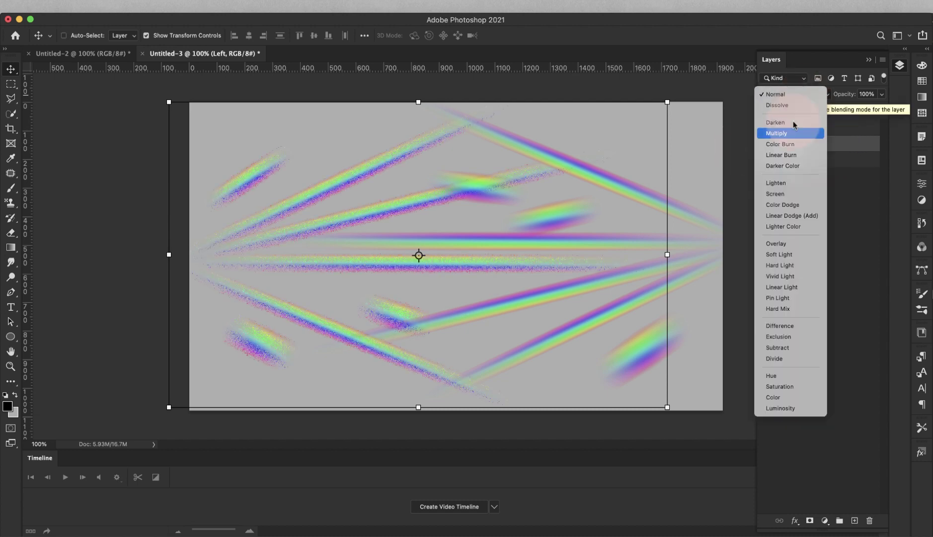
click(784, 194)
click(825, 126)
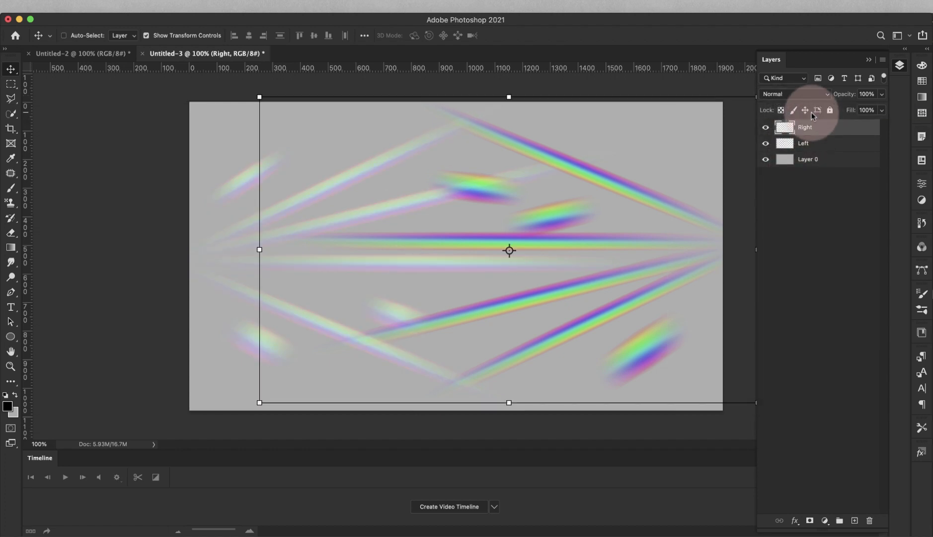
click(808, 95)
click(800, 194)
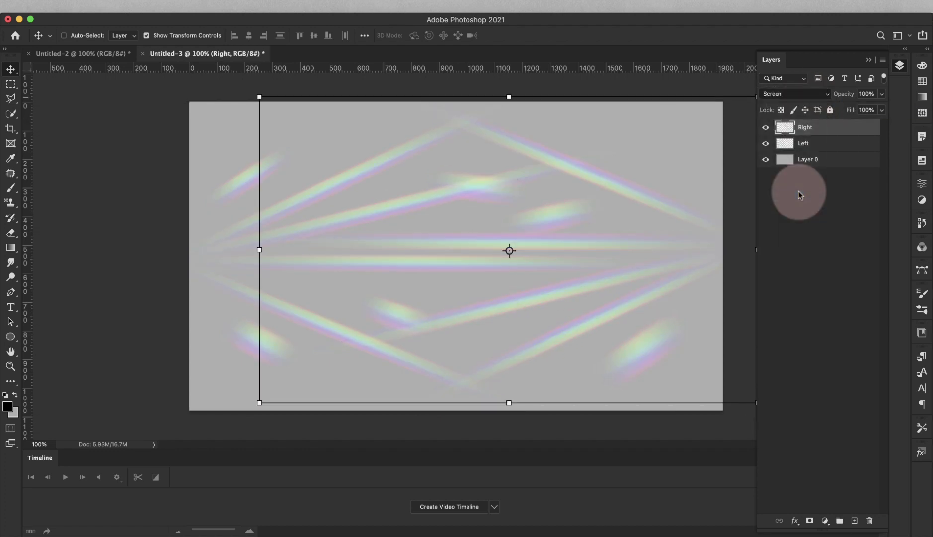
- Shift the Right layer up toward the canvas's upper edge and the Left layer down toward the lower edge
click(807, 127)
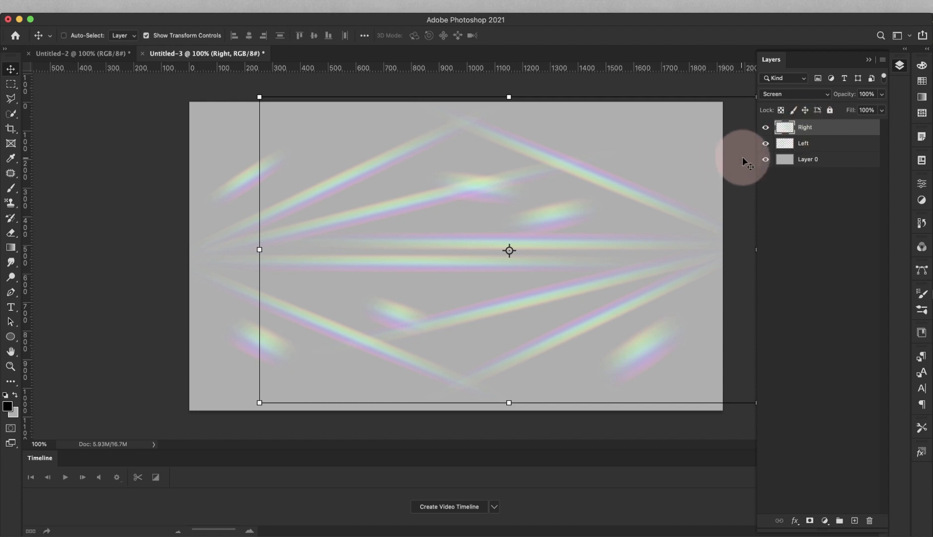
mouse_move(644, 218)
mouse_down()
mouse_move(646, 147)
mouse_move(662, 122)
mouse_move(660, 135)
mouse_move(651, 90)
mouse_up()
click(820, 149)
drag(467, 209, 458, 335)
click(810, 243)
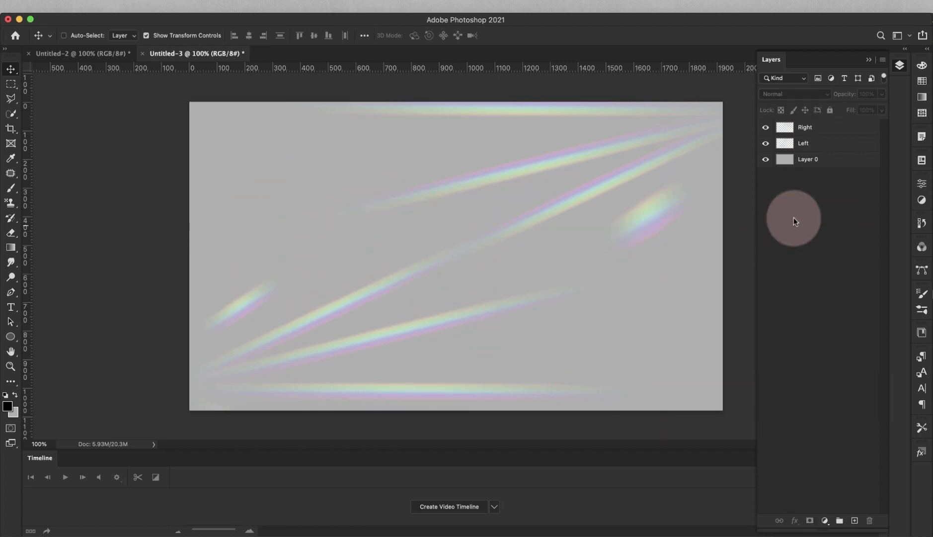
- Hide the Right and Left ray layers so only the gray background shows
click(767, 128)
click(765, 144)
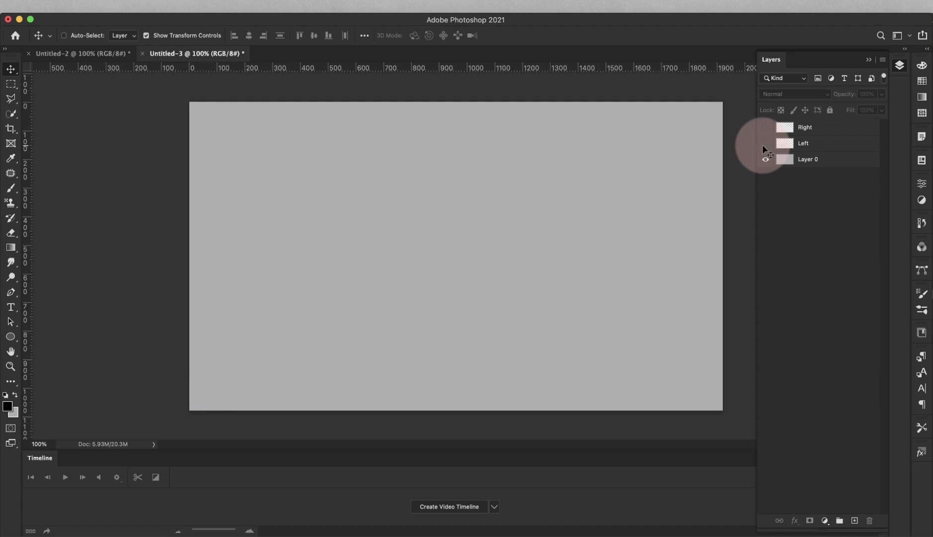
click(522, 336)
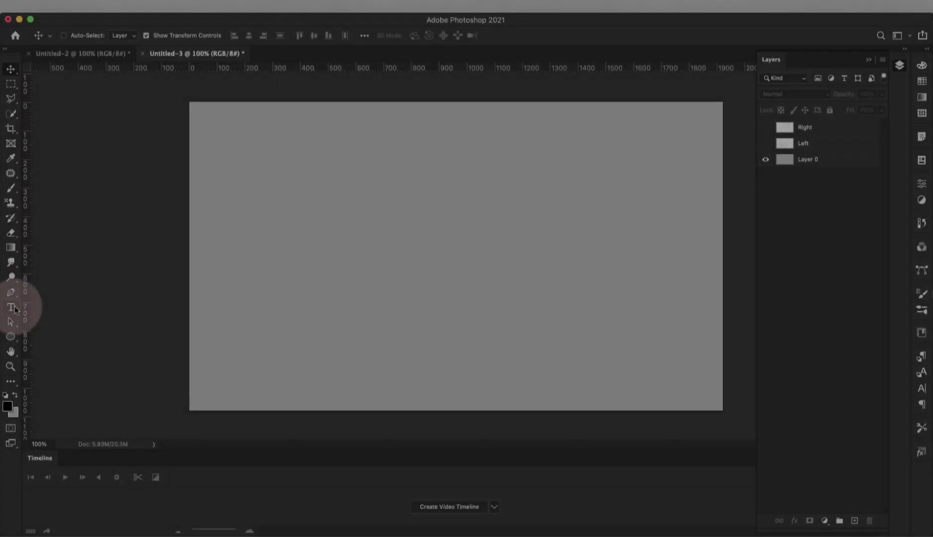
- Add the black text "Light" in Cormorant SC Bold and scale it to about 725 px so it nearly spans the canvas width
click(15, 309)
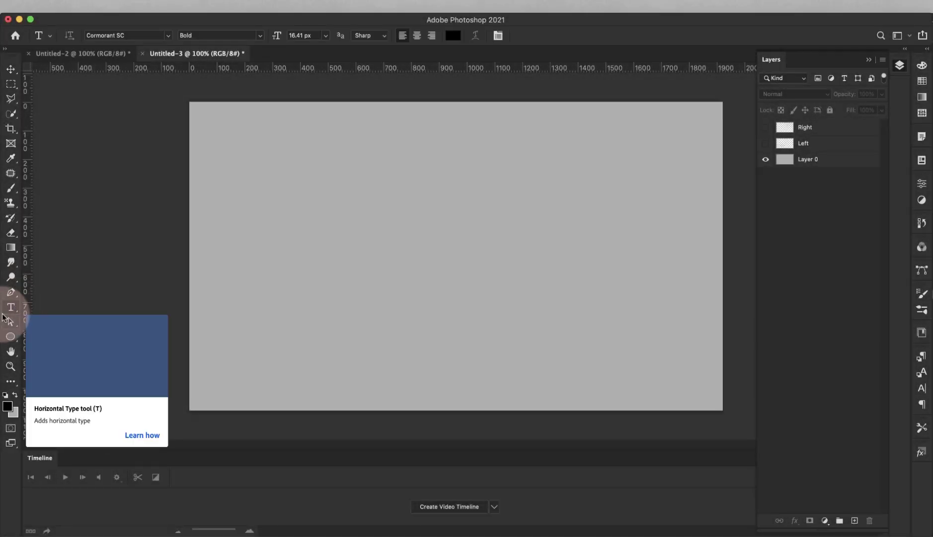
click(336, 240)
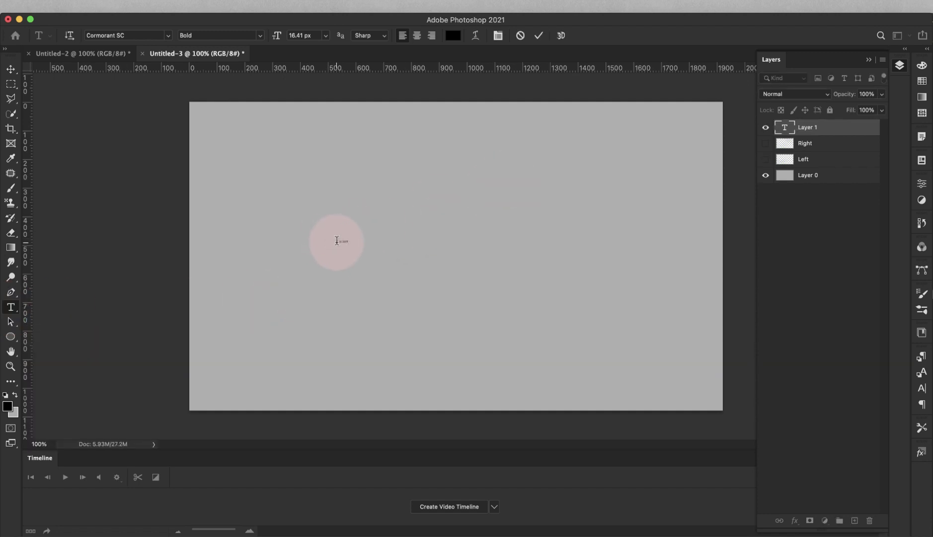
key(Escape)
key(v)
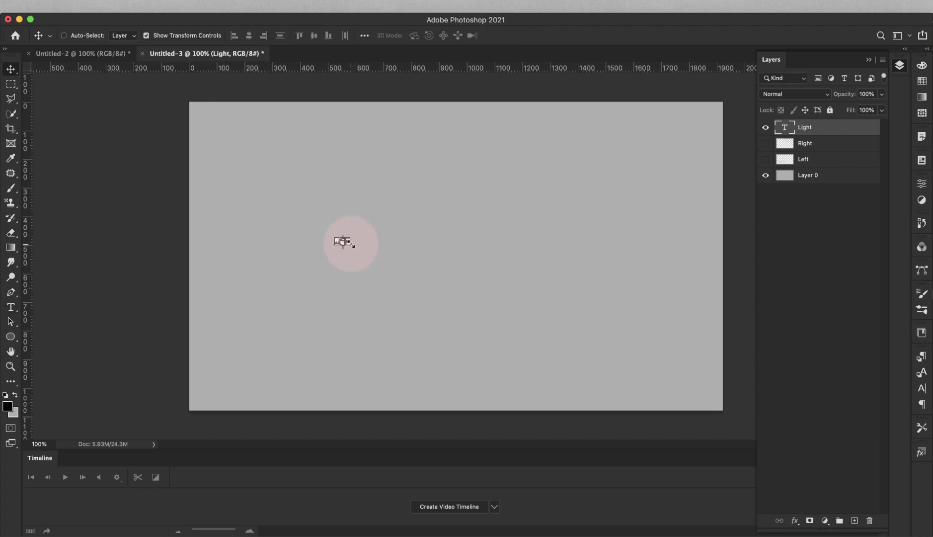
drag(342, 241, 588, 383)
drag(464, 260, 579, 274)
key(Return)
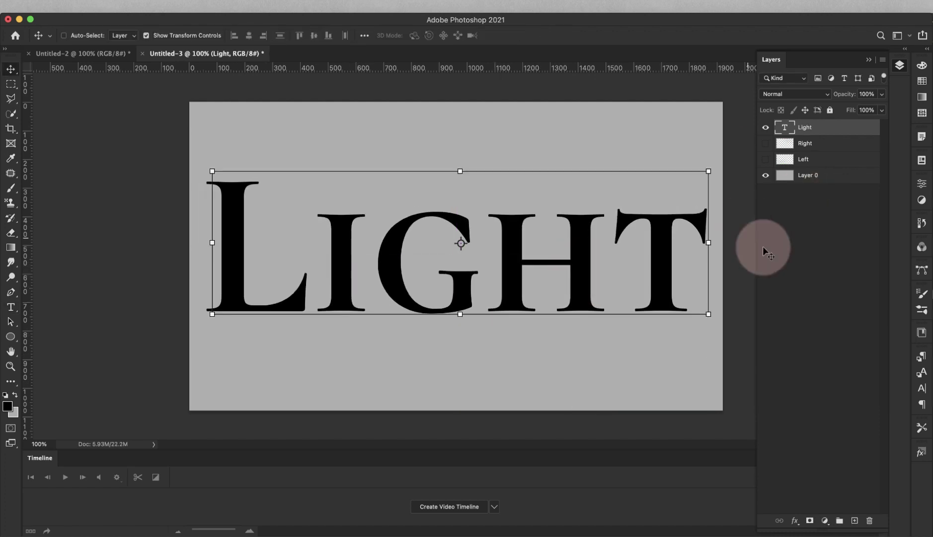
- Check the text's character settings and nudge the Light text slightly to the left
click(921, 388)
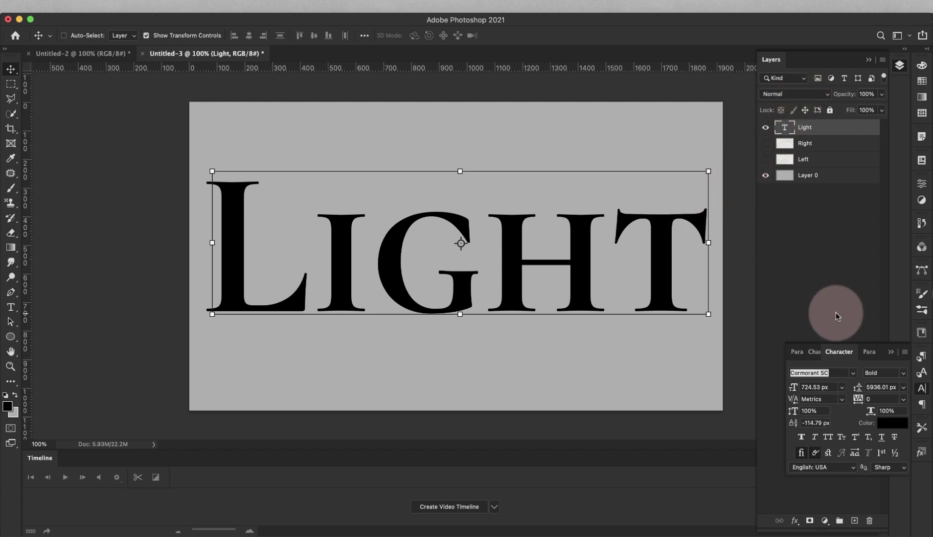
click(891, 351)
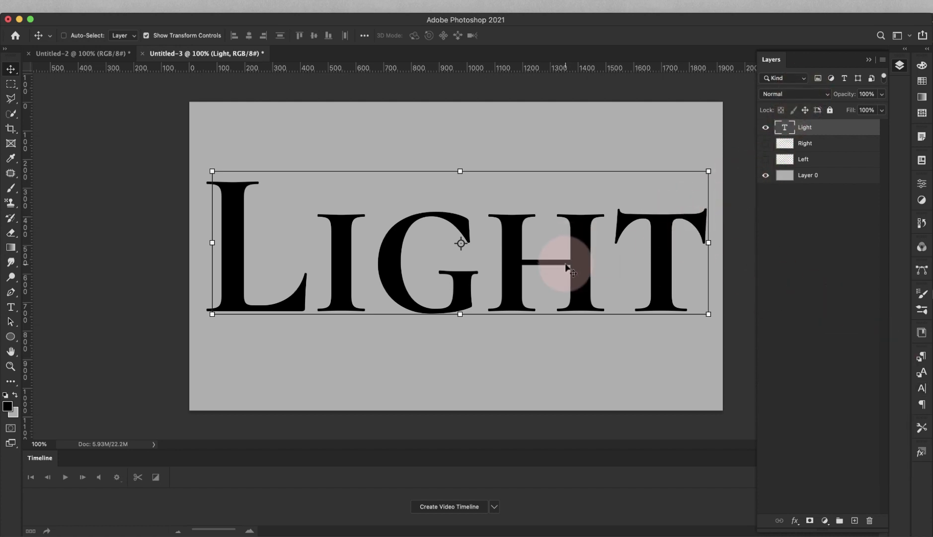
click(577, 289)
drag(576, 289, 575, 289)
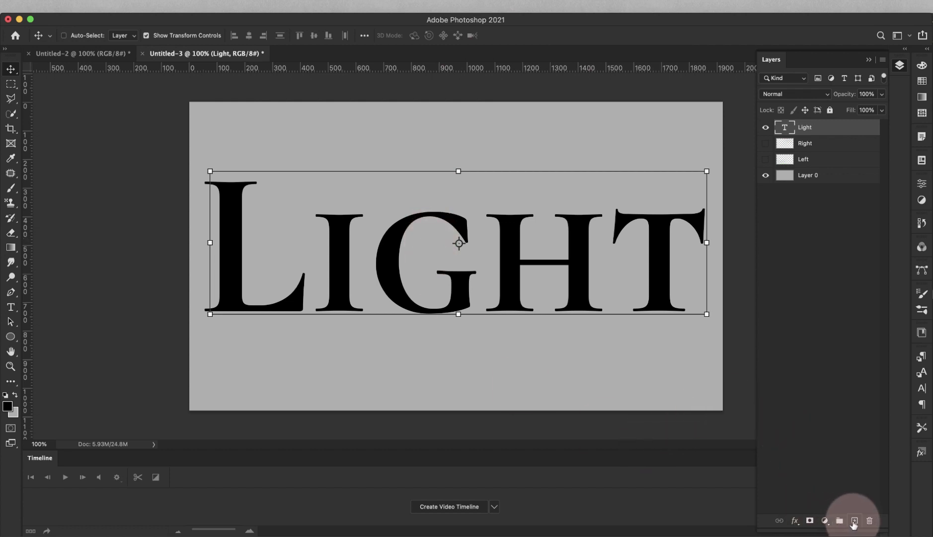
- Duplicate Layer 0 as "Text Mask" and move the duplicate above the Light text layer
click(833, 183)
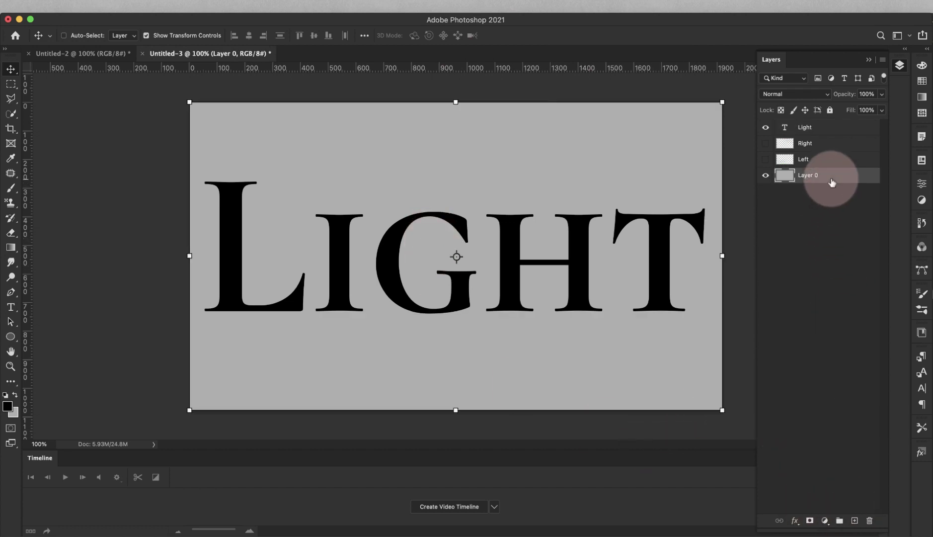
right_click(802, 183)
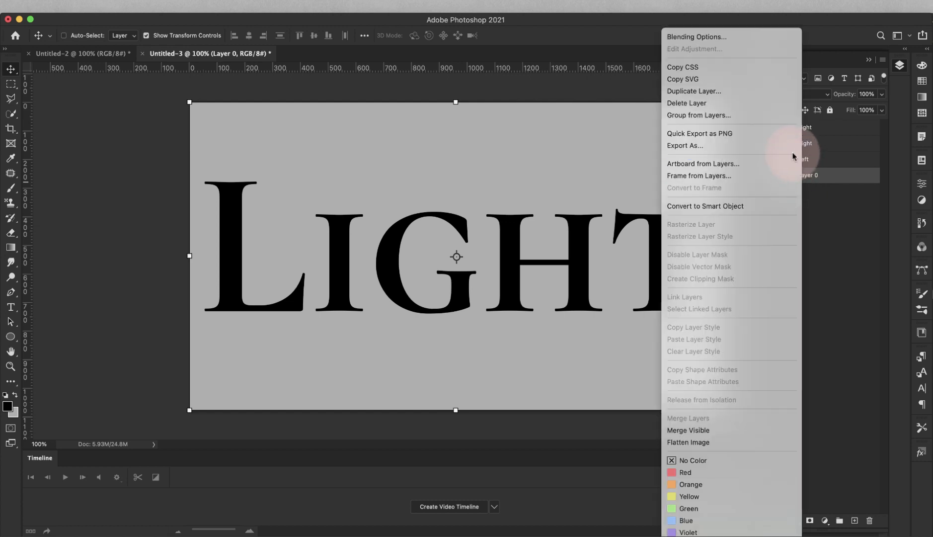
click(777, 94)
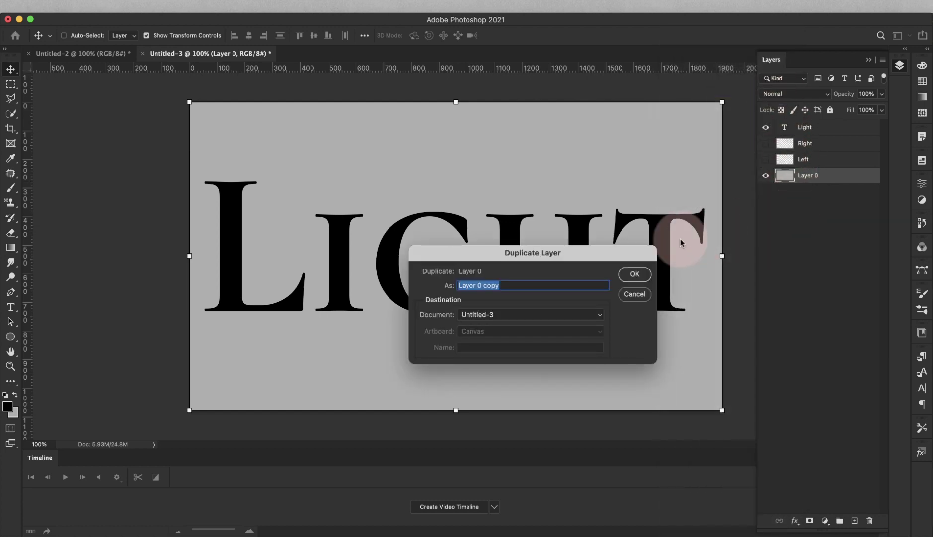
text(Text Mask)
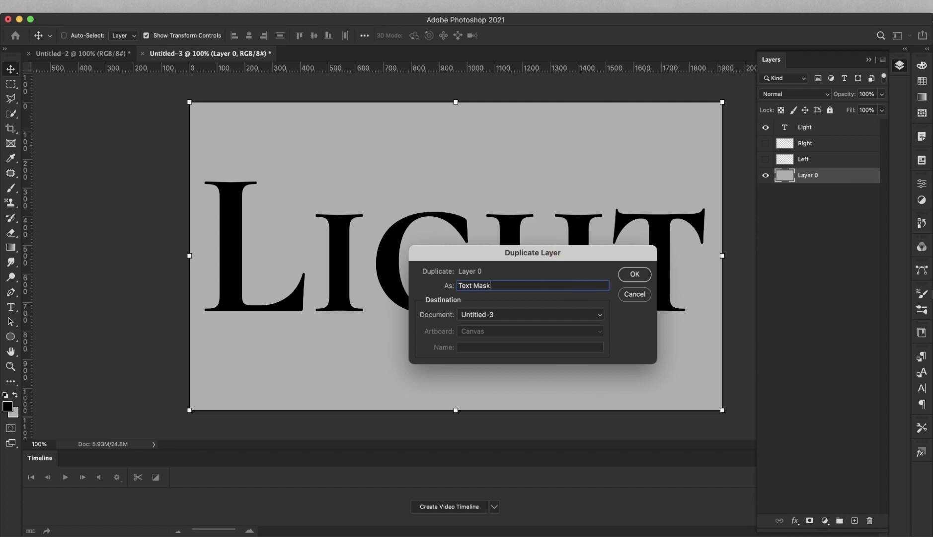
click(623, 273)
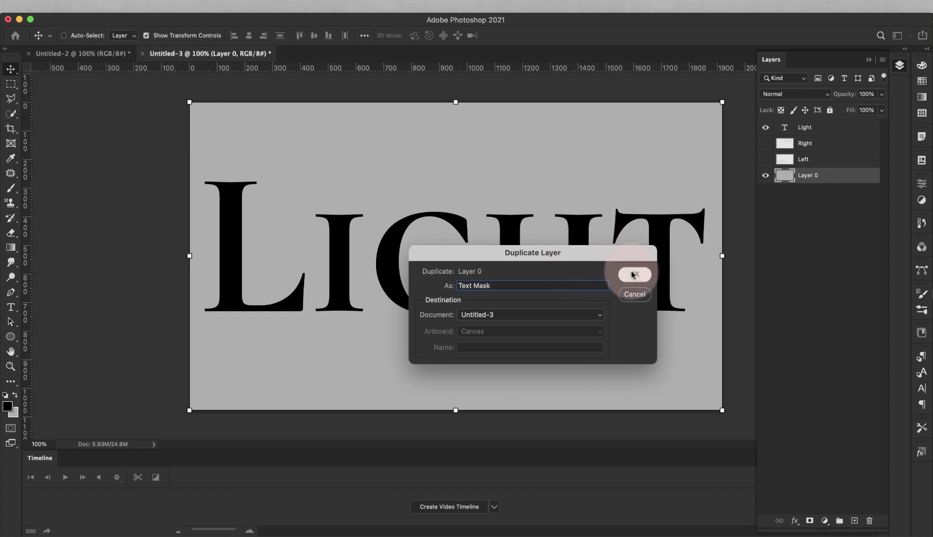
drag(866, 176, 855, 125)
- Load the Light text's outline as a selection and make the Text Mask layer active
click(777, 145)
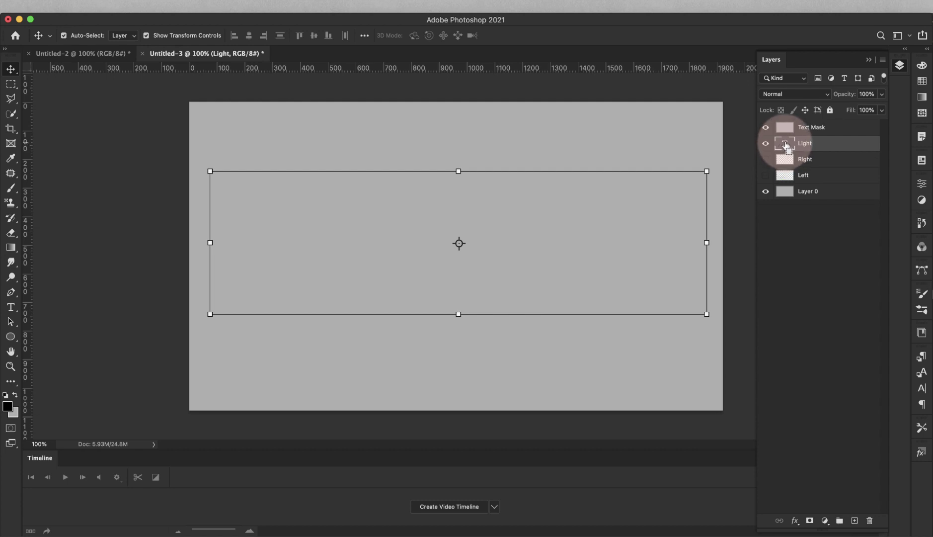
super+click(785, 143)
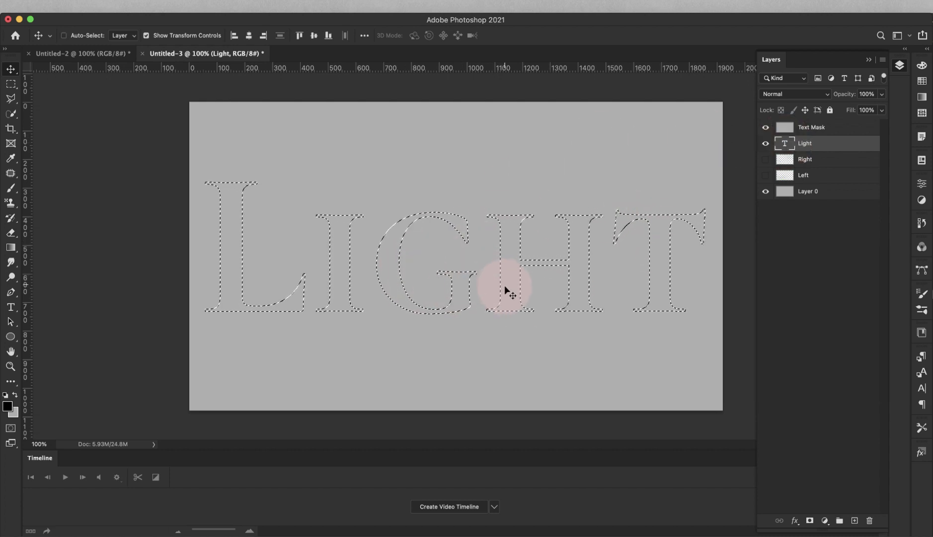
click(792, 130)
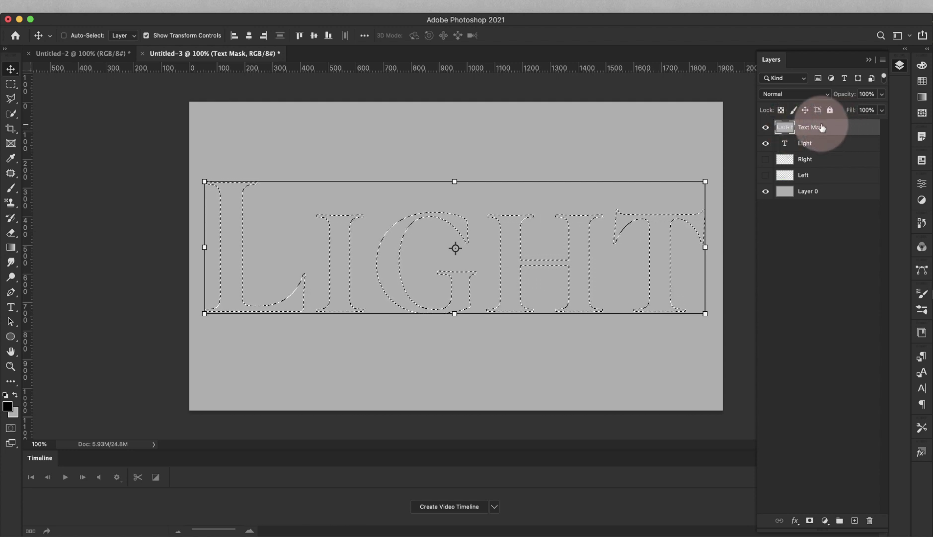
- Delete the selected letter shapes from the Text Mask layer and clear the selection
key(alt+BackSpace)
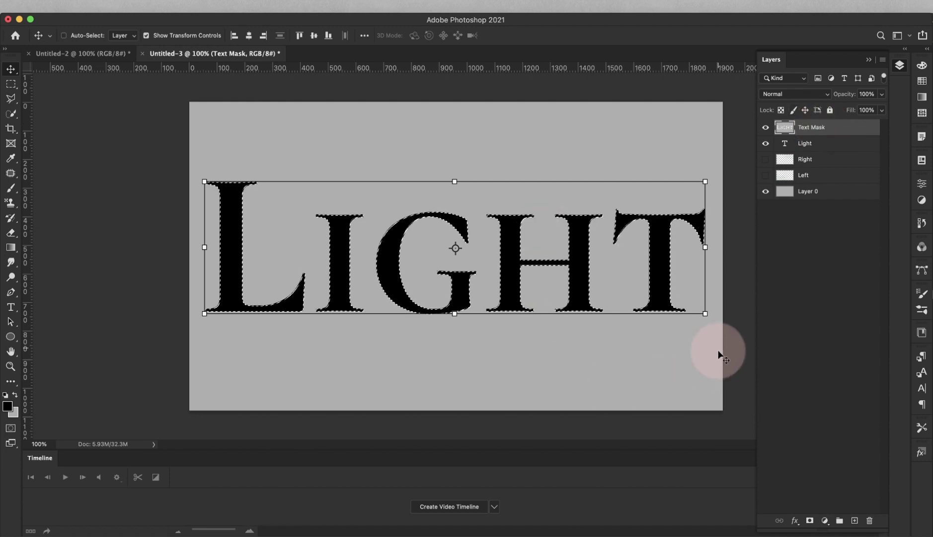
key(super)
key(super+d)
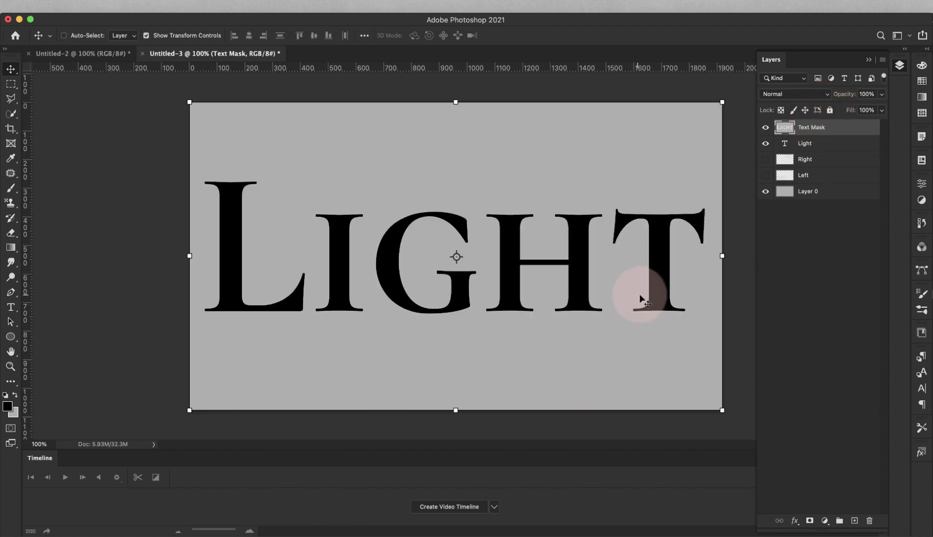
- Move the Light text layer below Layer 0 and hide it
click(814, 146)
drag(817, 147, 817, 208)
click(766, 191)
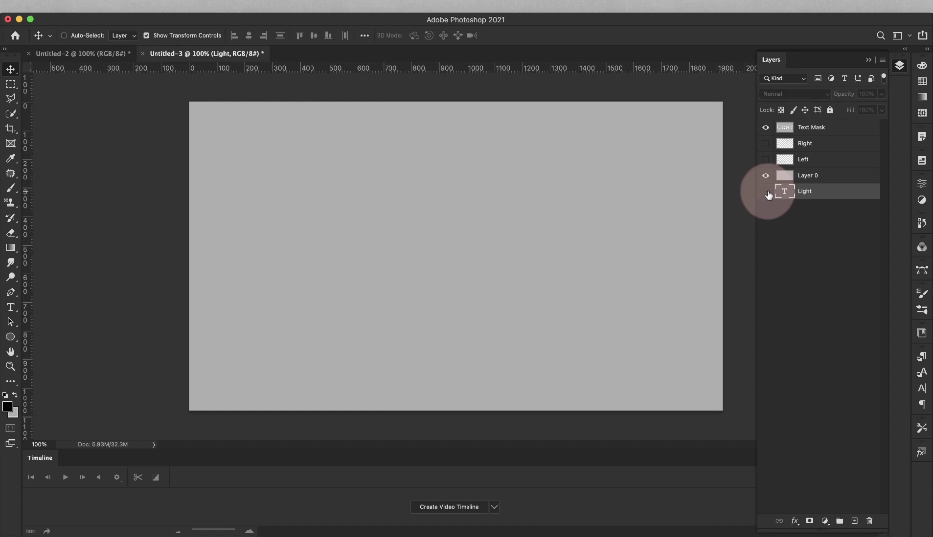
- Make the Right and Left ray layers visible and compare the rays with the Text Mask layer off and on
click(813, 131)
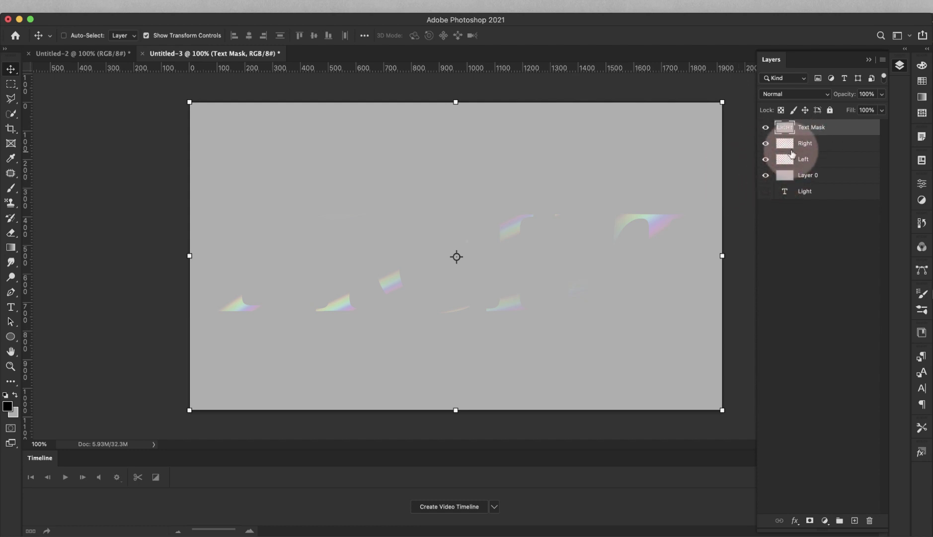
click(765, 127)
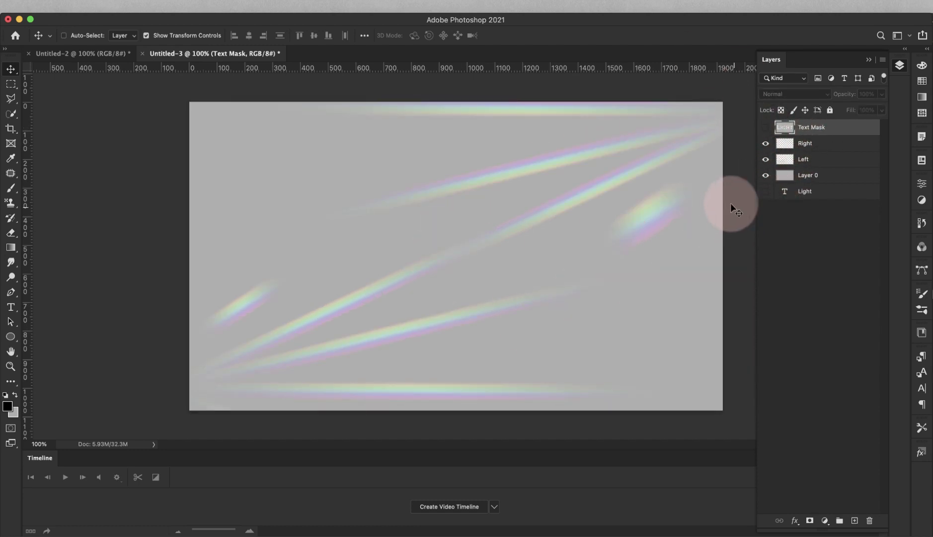
click(766, 127)
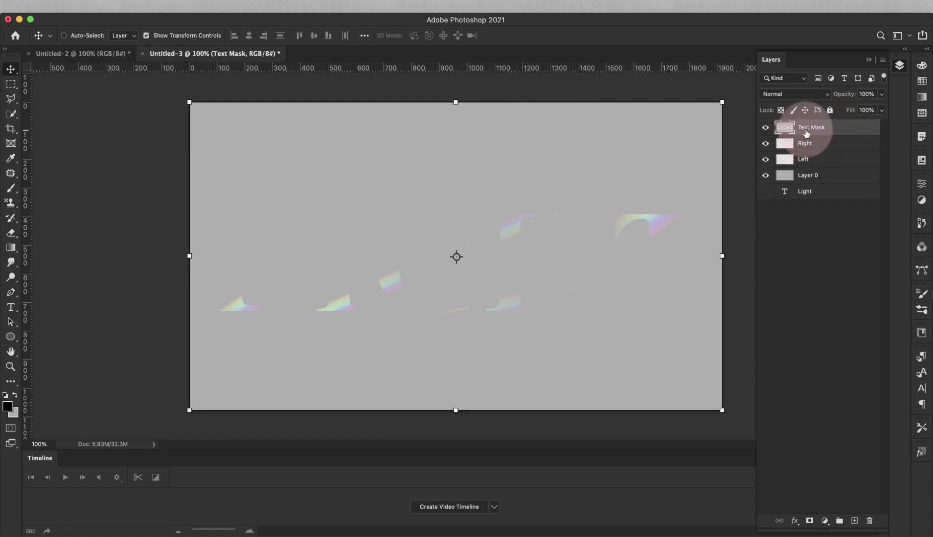
- Add a Multiply inner shadow to the Text Mask layer with color #afafaf, 36% opacity, 120° angle, 12 px distance and 15 px size
double_click(867, 132)
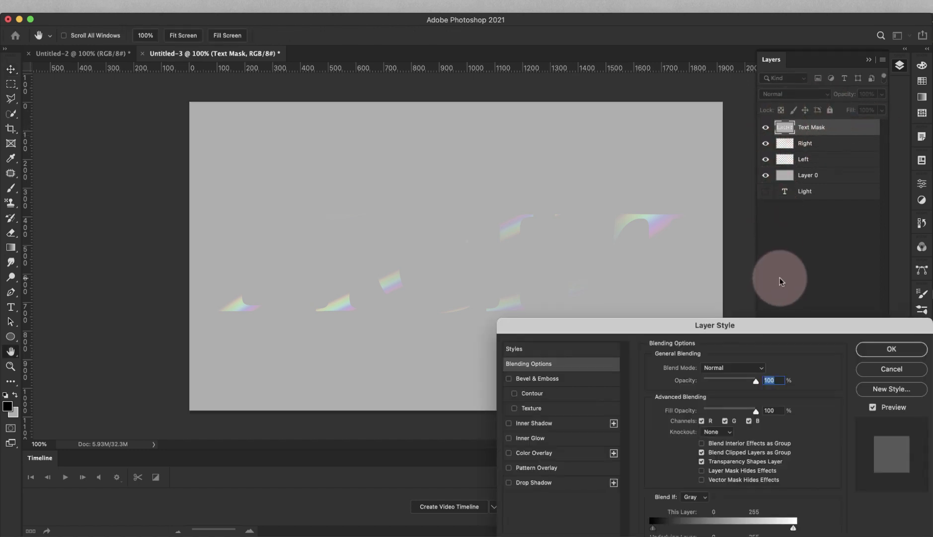
drag(779, 322, 587, 217)
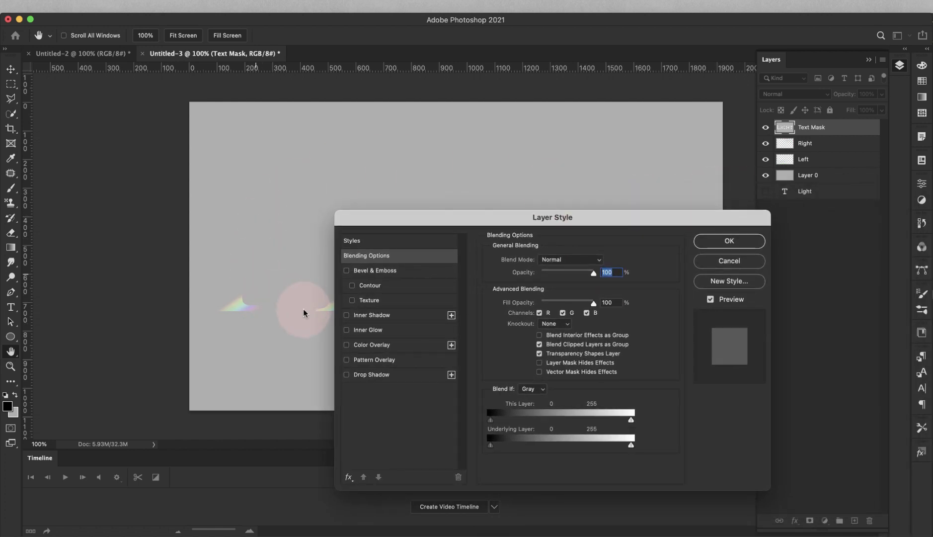
click(345, 315)
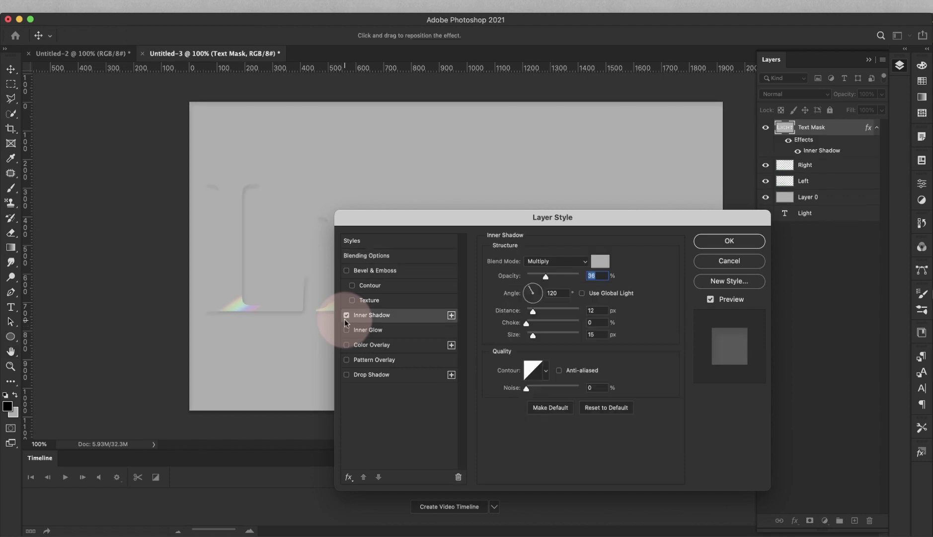
drag(439, 223, 426, 330)
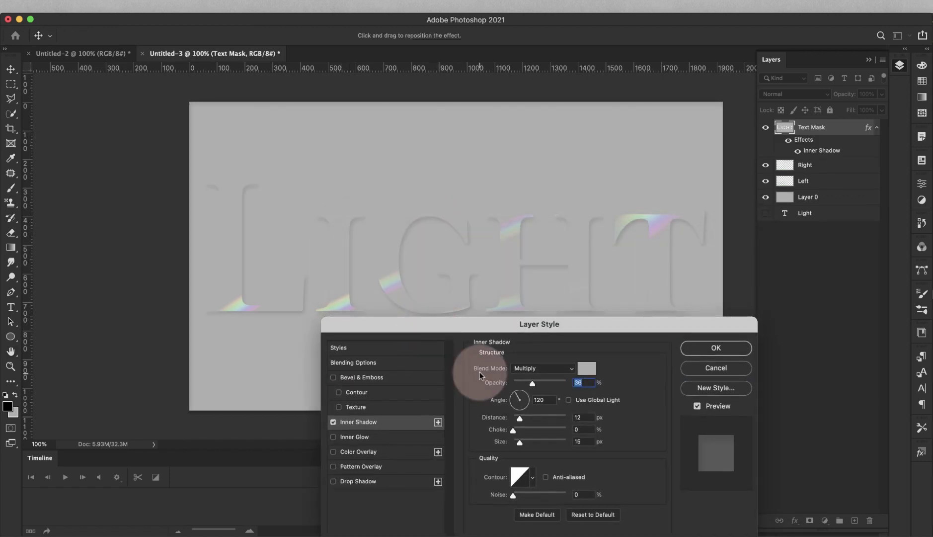
click(589, 372)
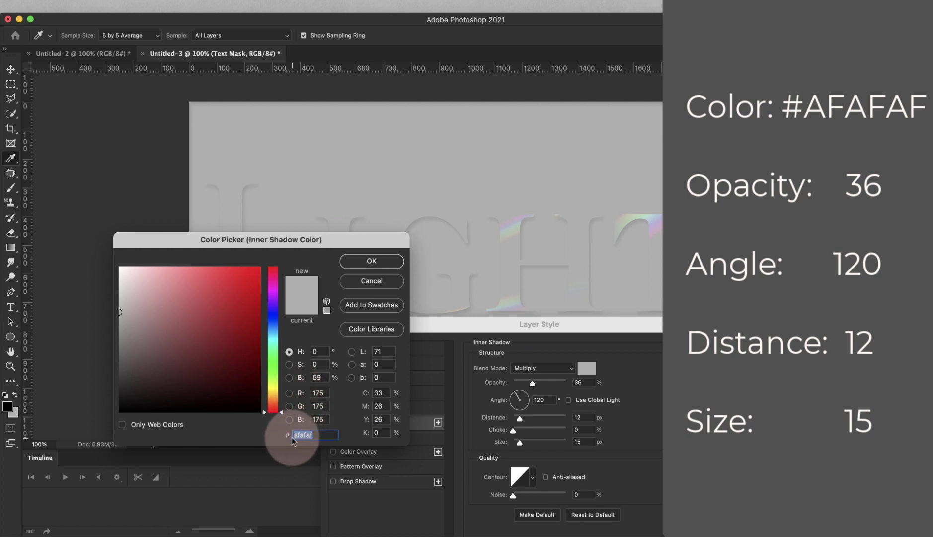
click(371, 261)
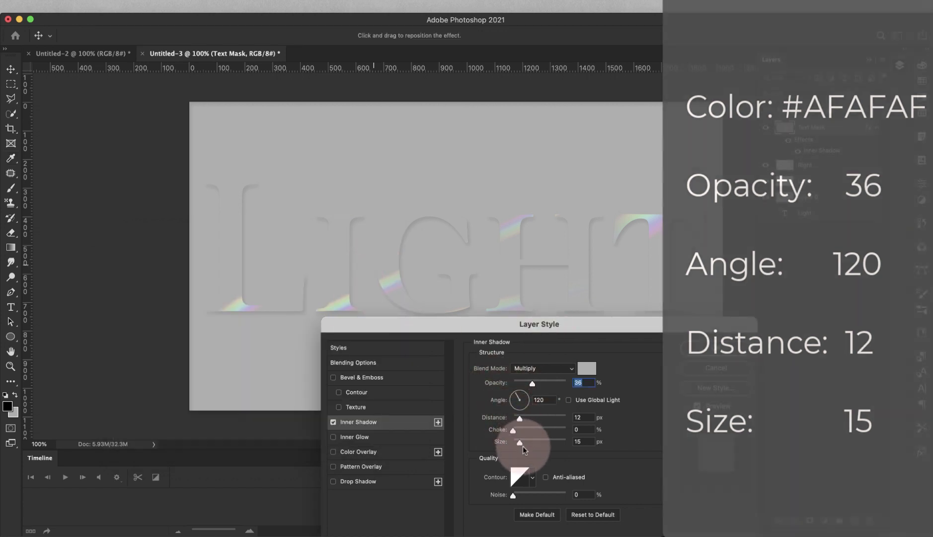
- Add a Multiply drop shadow with 10% opacity, -27° angle, 14 px distance and 2 px size, and apply the layer style
click(358, 481)
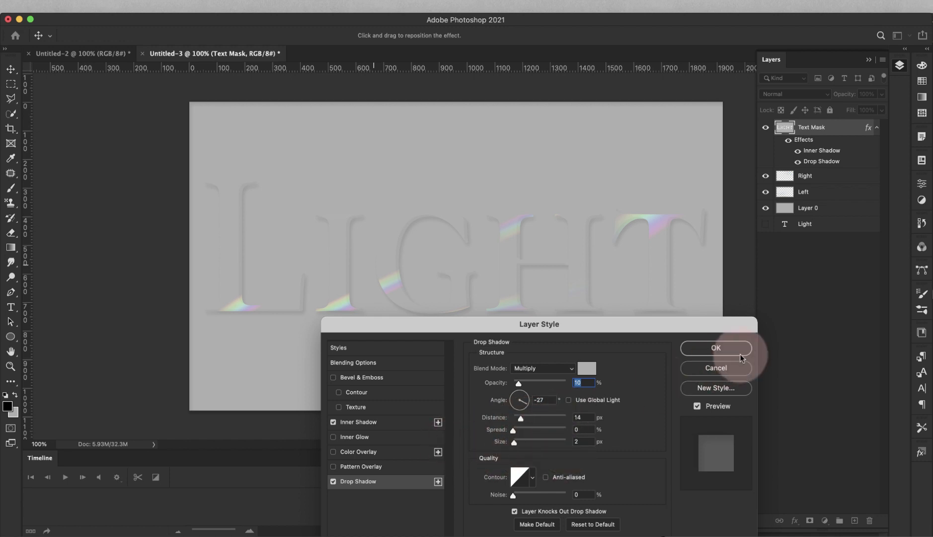
click(716, 347)
- Make the Right layer active and create a video timeline for the document
key(alt+bracketleft)
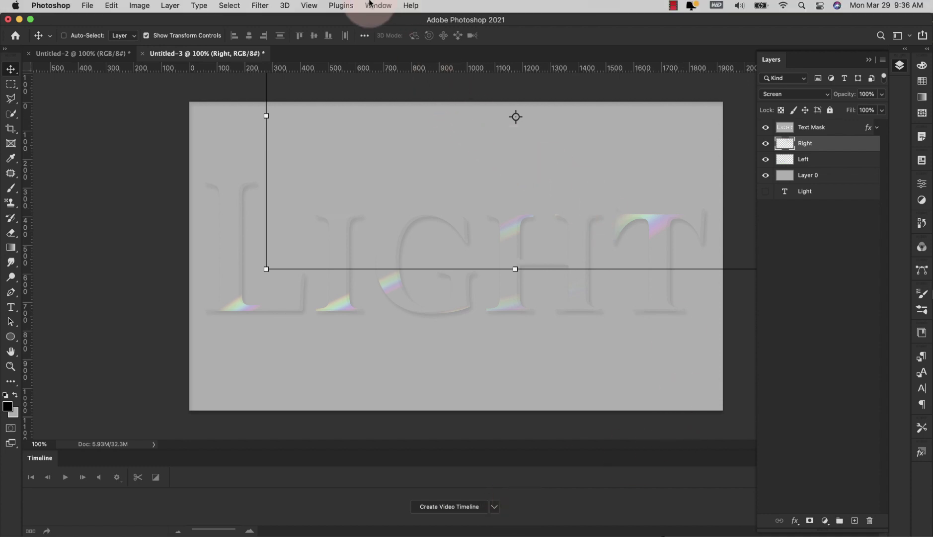
click(377, 6)
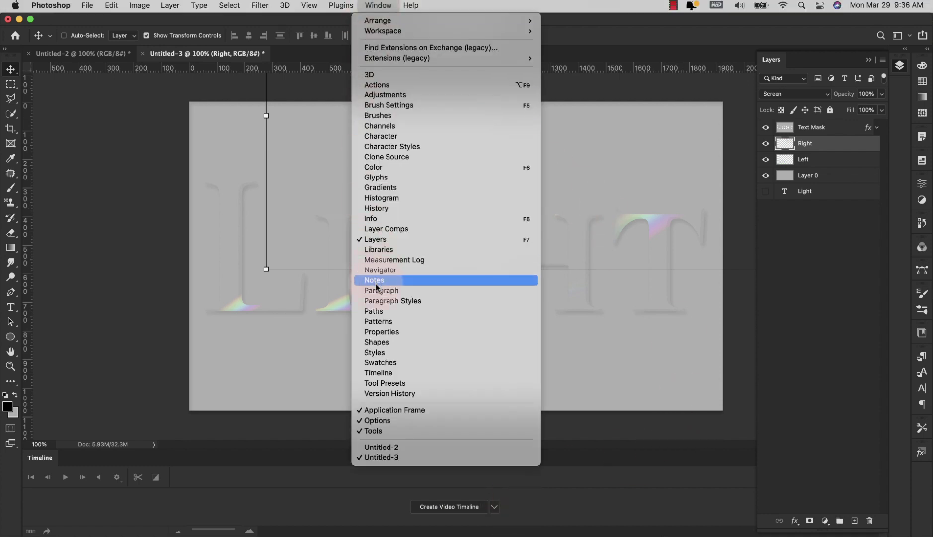
click(390, 373)
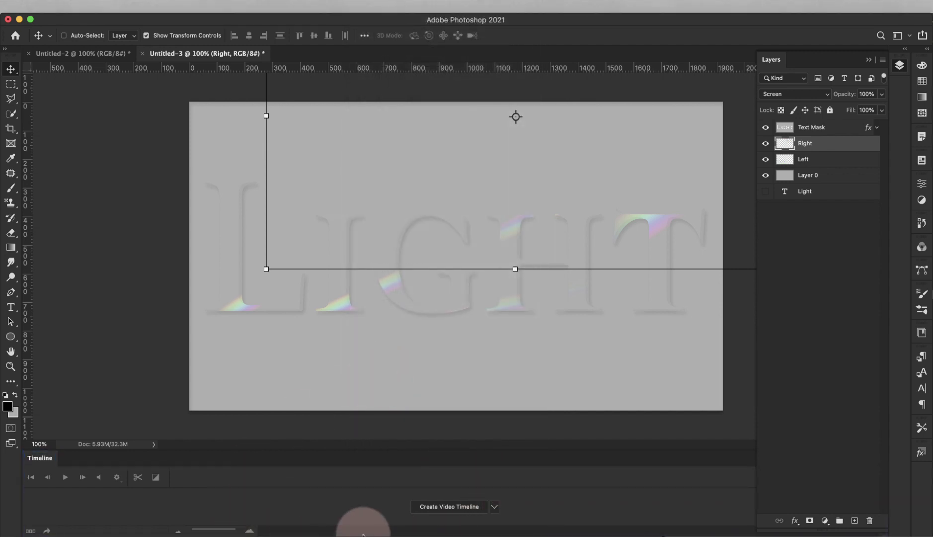
click(494, 506)
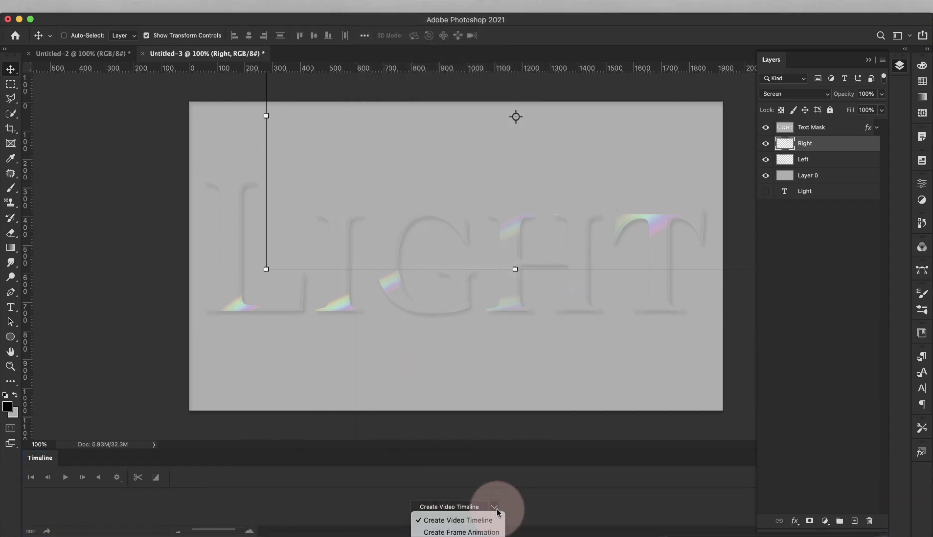
click(467, 519)
click(461, 506)
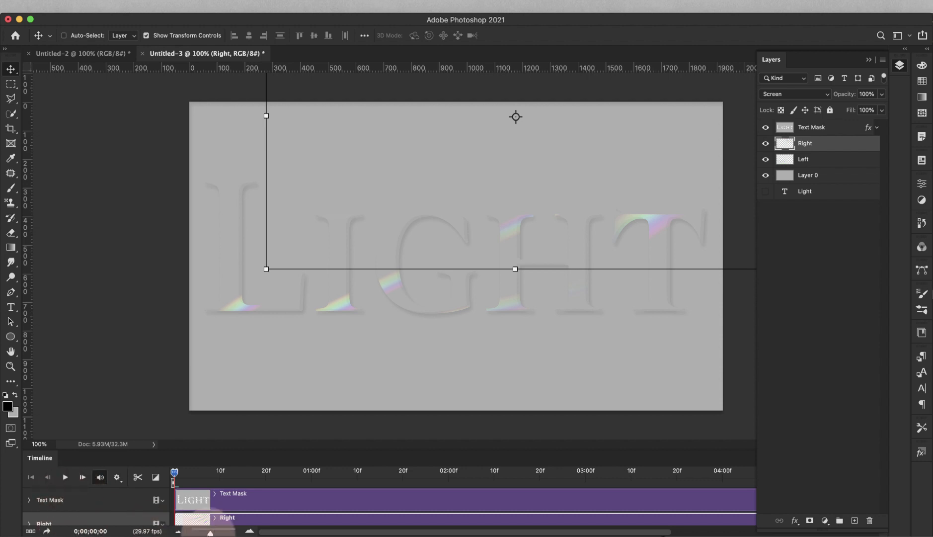
- Extend the Text Mask, Right, Left and Layer 0 clips to 10:00 in the timeline
drag(211, 532, 201, 533)
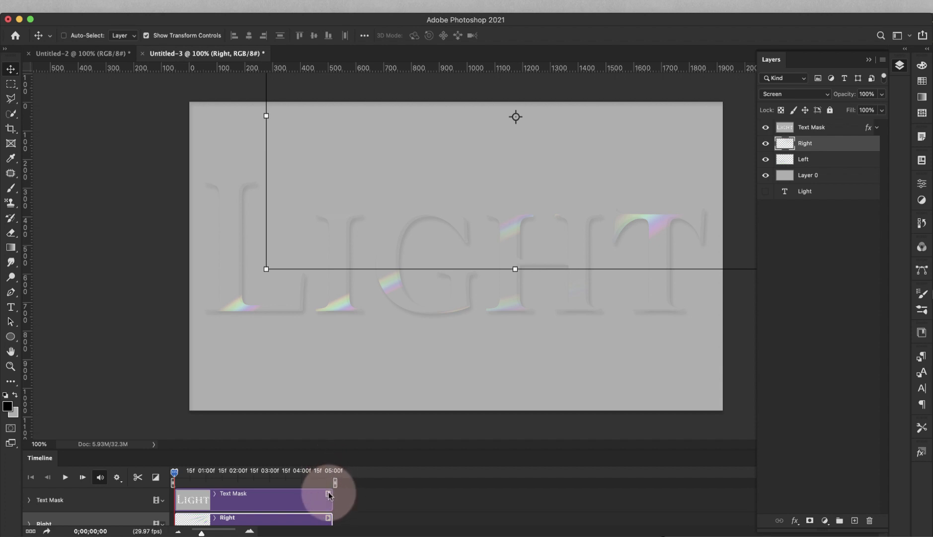
drag(331, 495, 492, 500)
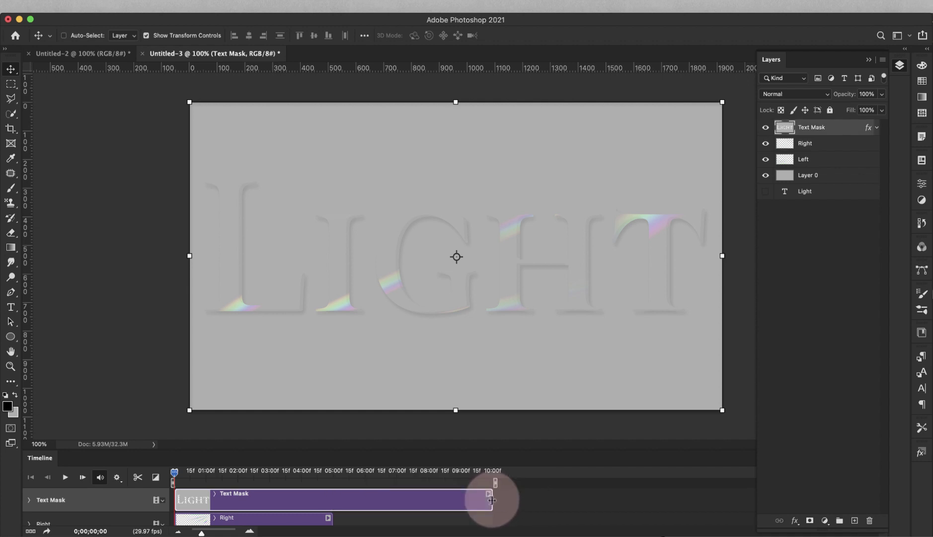
drag(331, 517, 490, 512)
drag(448, 444, 441, 368)
drag(331, 462, 492, 462)
drag(332, 486, 492, 486)
- Make the Right layer active and hide the Text Mask and Left layers so only the right rays show over the background
click(357, 437)
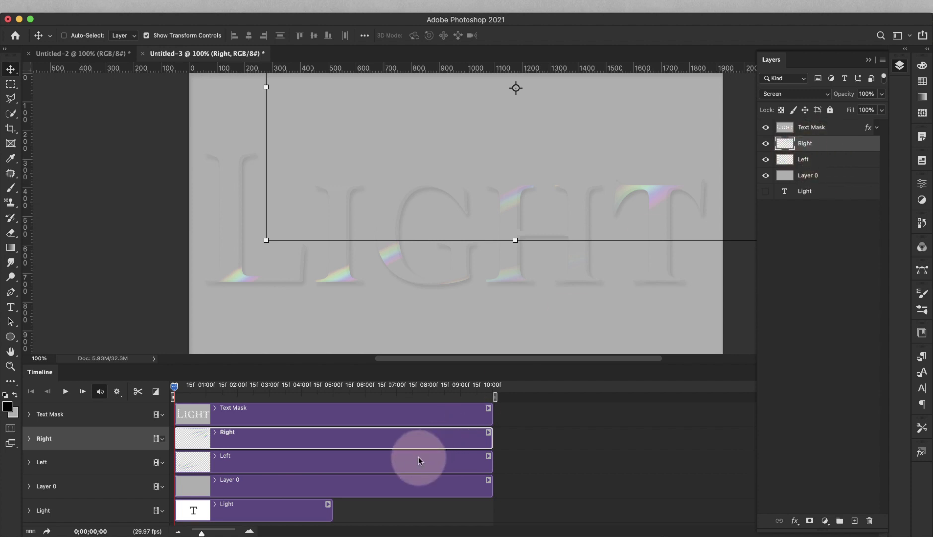
click(835, 160)
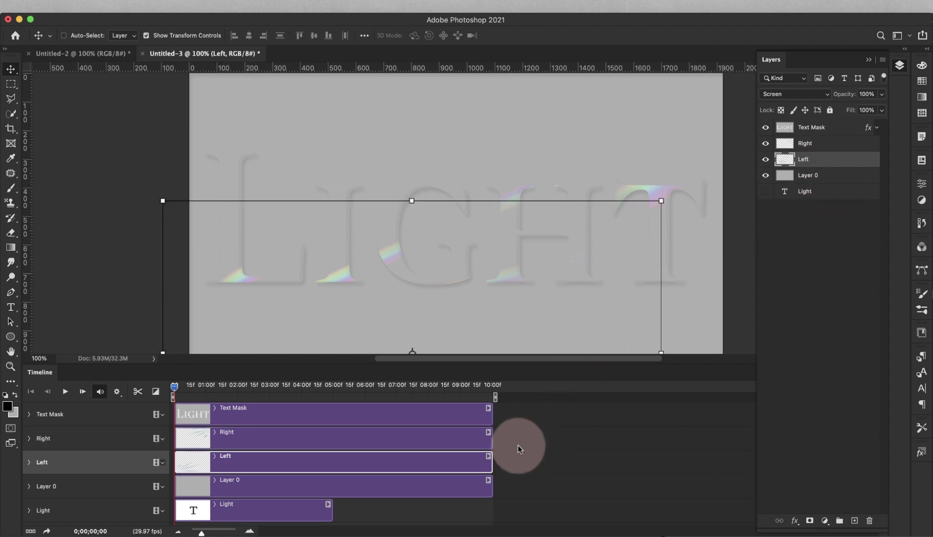
click(835, 143)
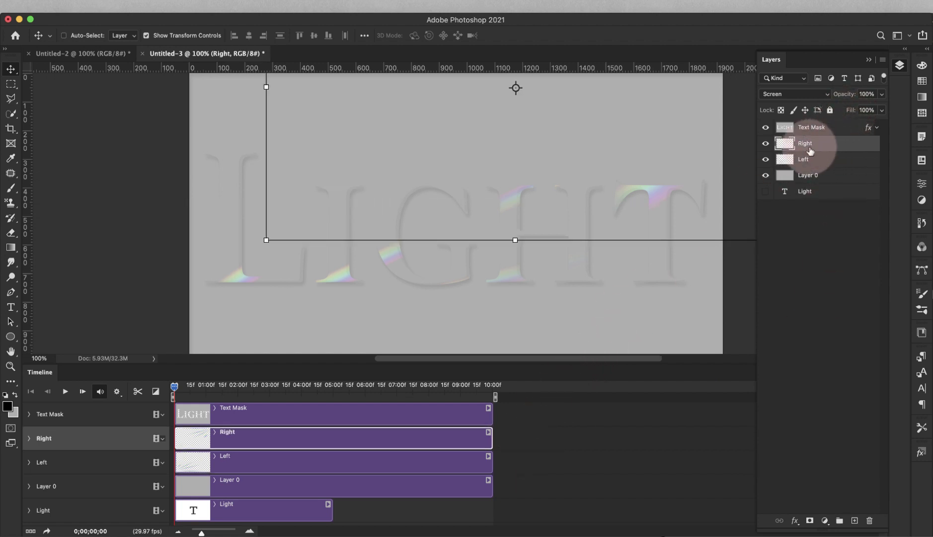
scroll(494, 217, right, 3)
scroll(495, 217, up, 2)
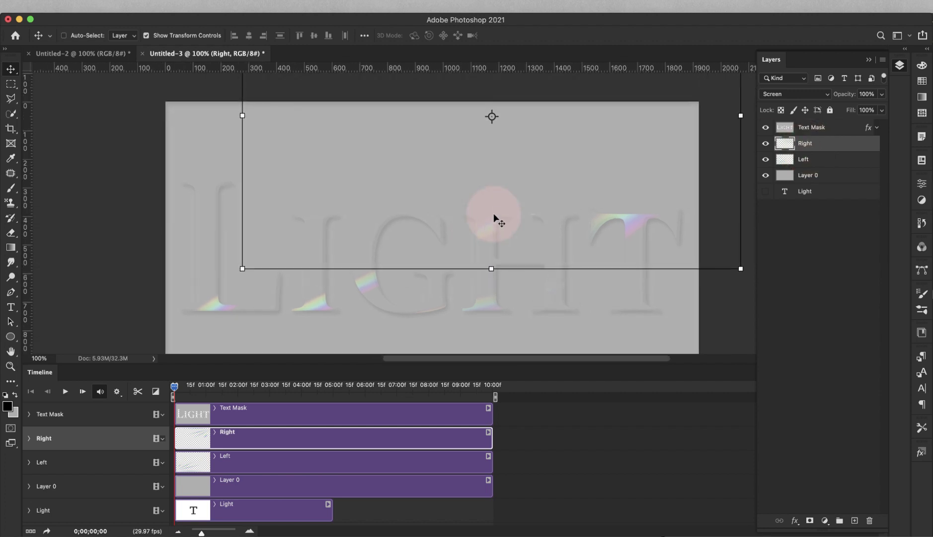
key(z)
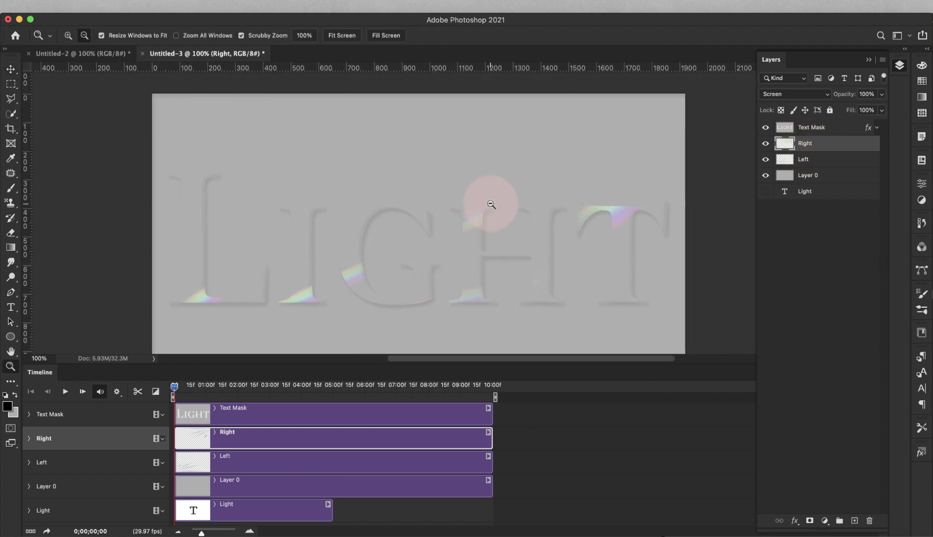
alt+click(491, 204)
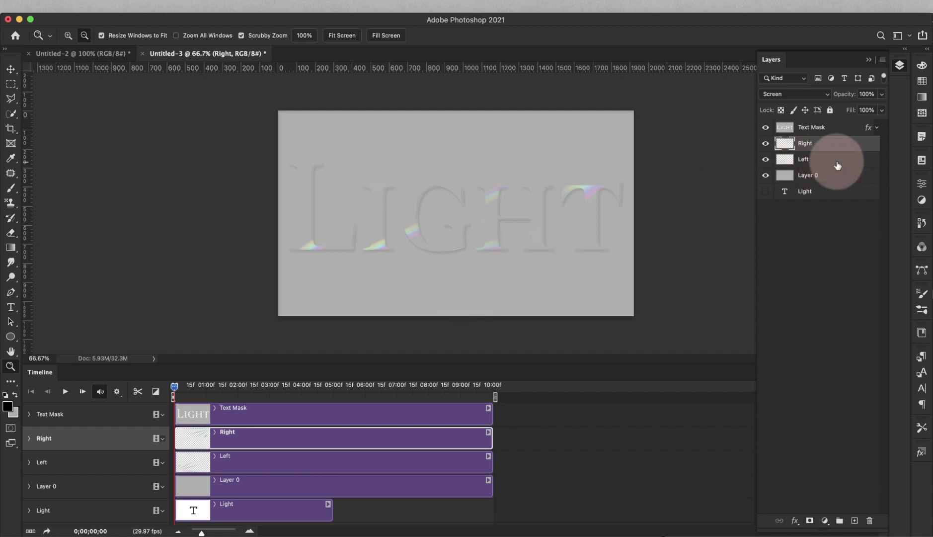
key(v)
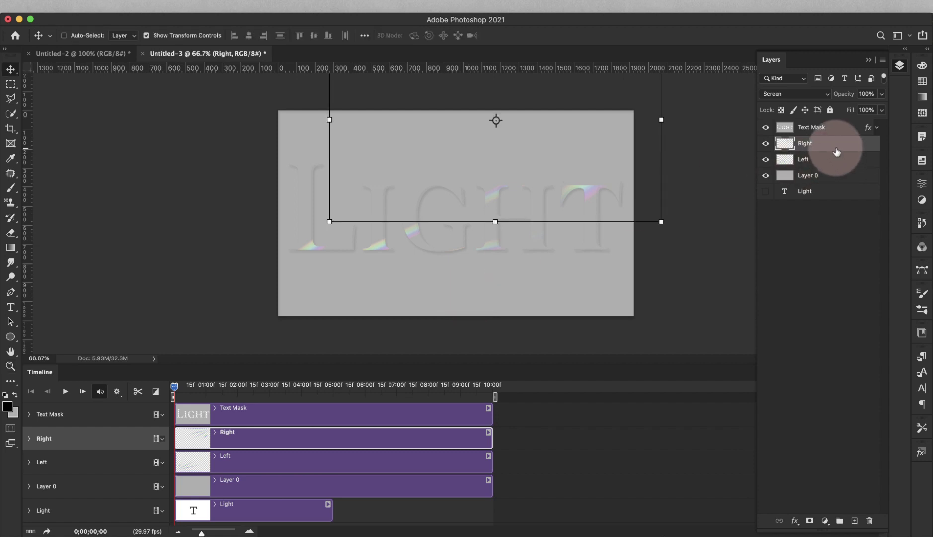
click(767, 127)
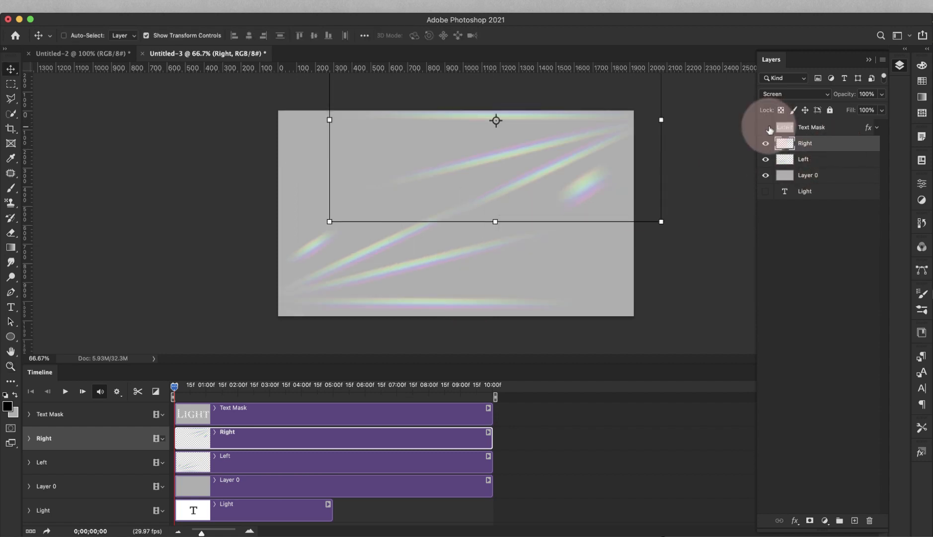
click(766, 159)
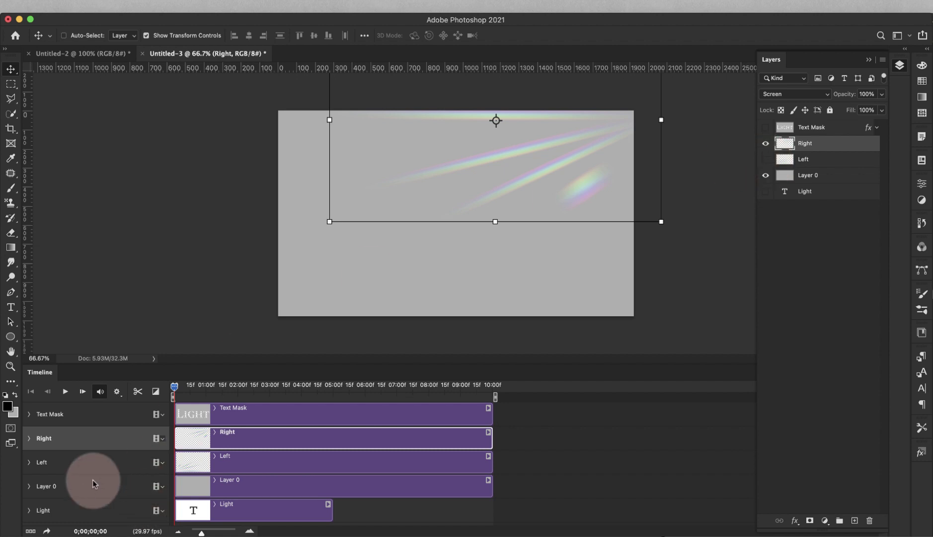
- Set a Position keyframe on the Right layer at the start and move its rays to the lower part of the canvas at 10:00
click(29, 438)
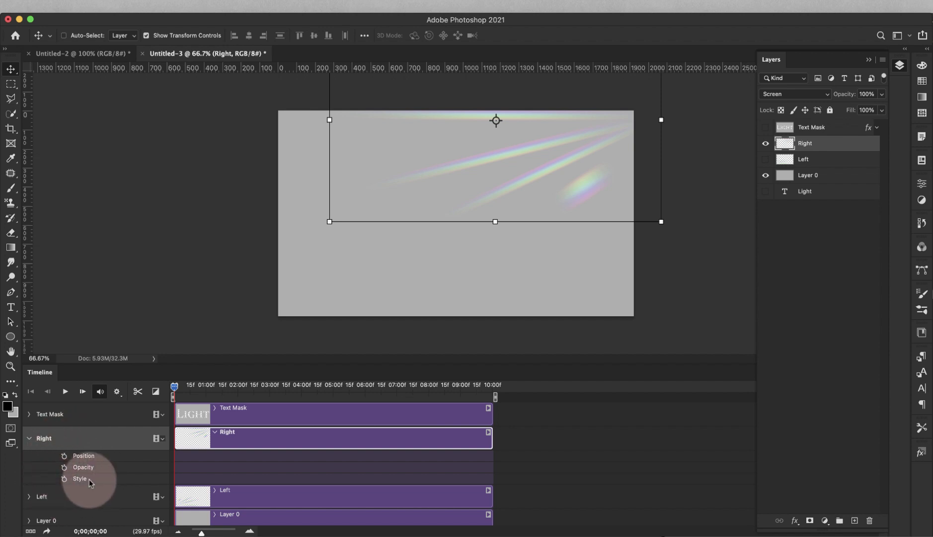
click(65, 456)
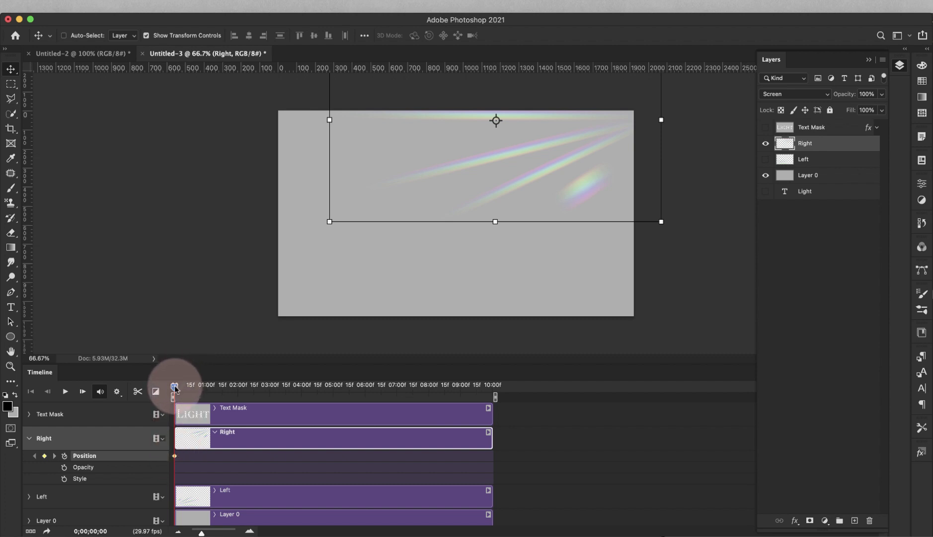
drag(175, 387, 492, 386)
drag(577, 144, 570, 313)
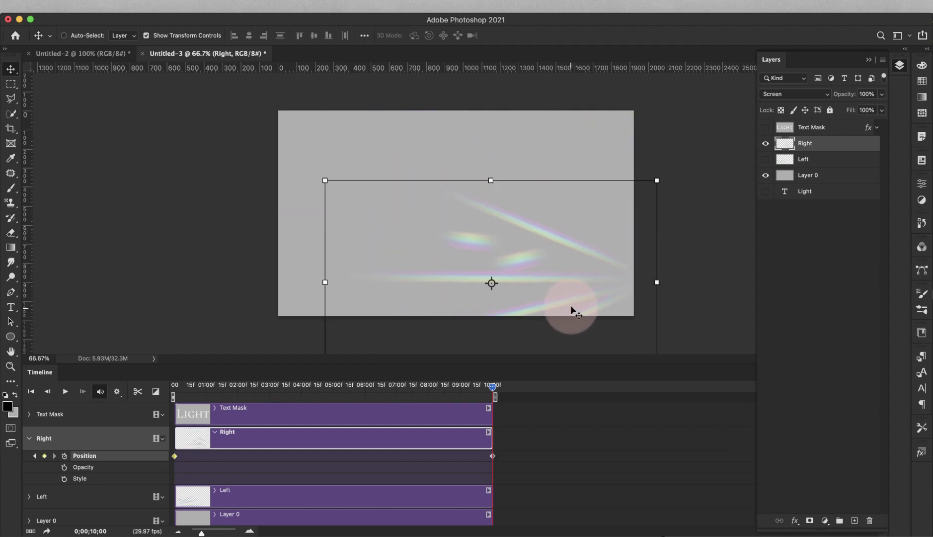
- Rotate the Right layer's rays 8.80° at 10:00 and shift them slightly lower on the canvas
drag(314, 180, 360, 163)
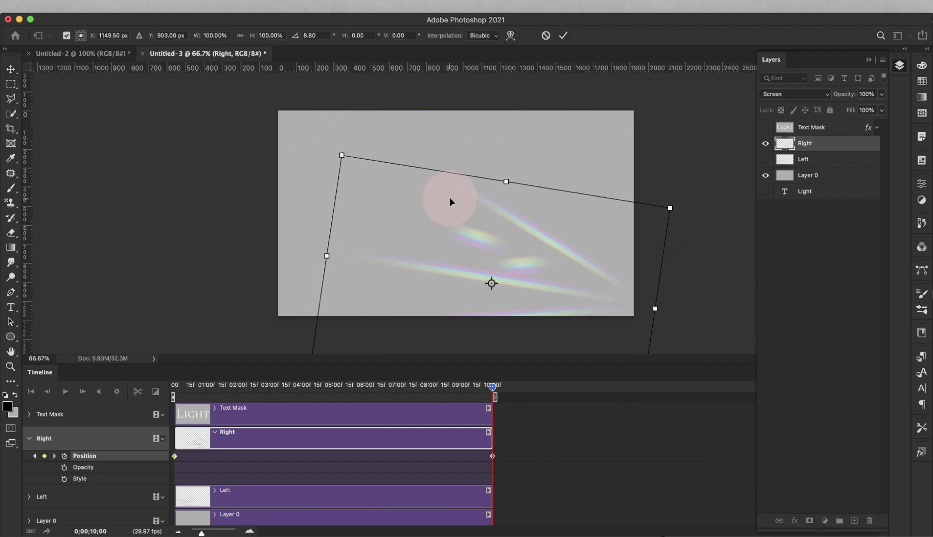
drag(542, 236, 552, 310)
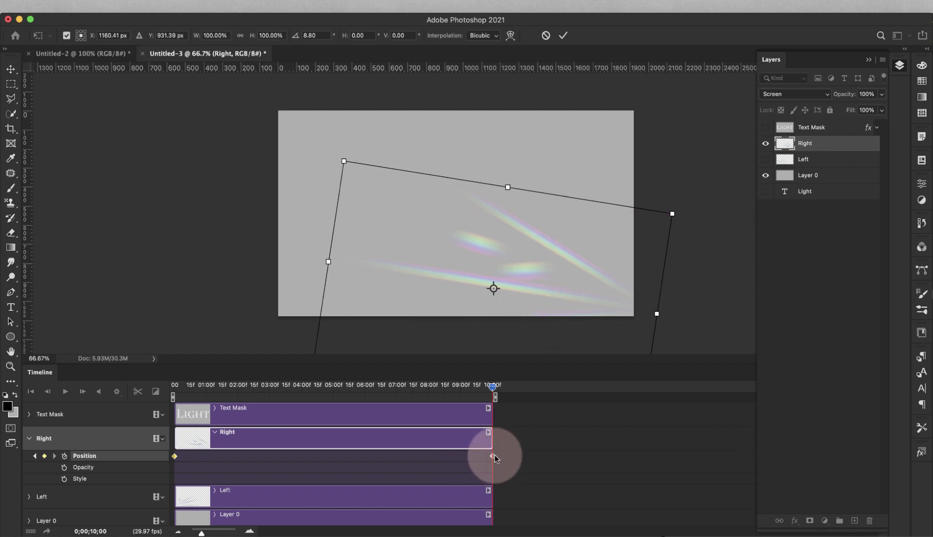
click(491, 390)
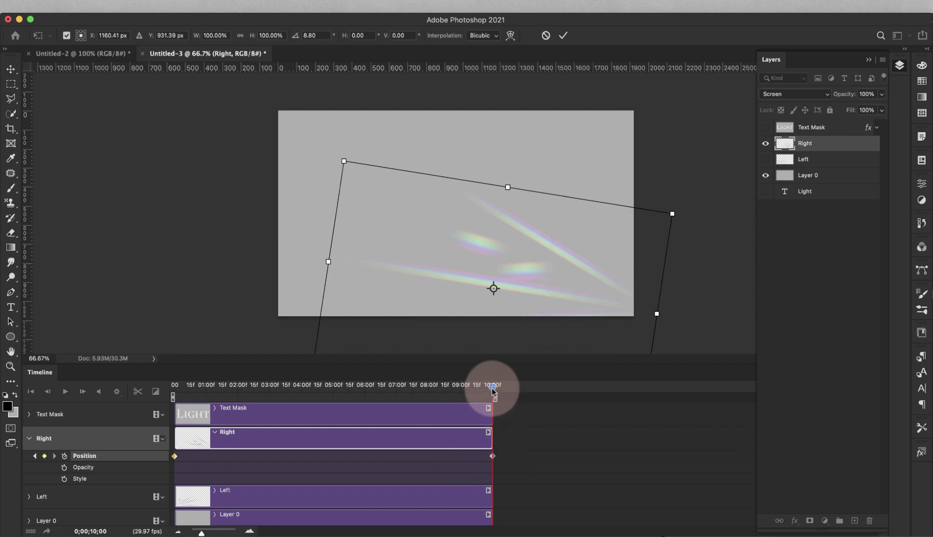
click(367, 388)
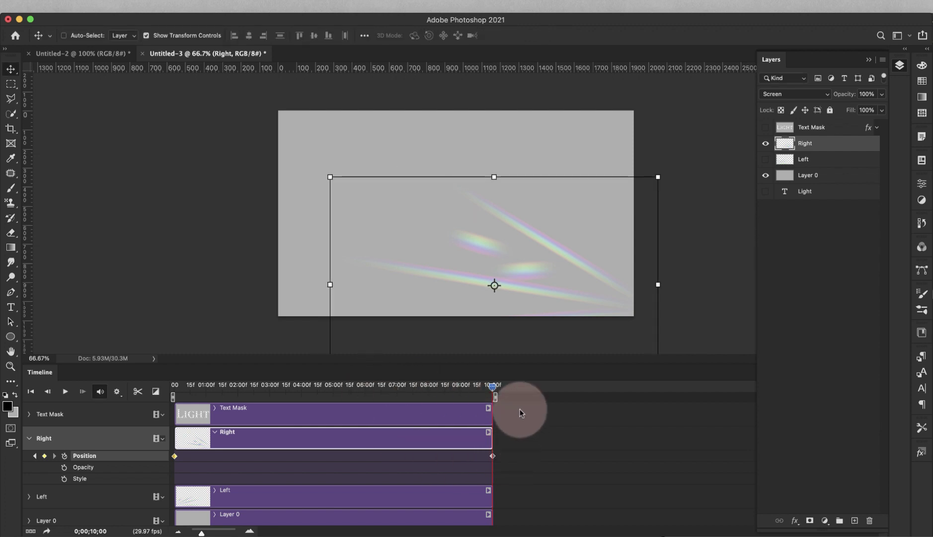
- Play back the Right layer's ray movement from near the beginning and return the playhead to the start
drag(493, 385, 182, 378)
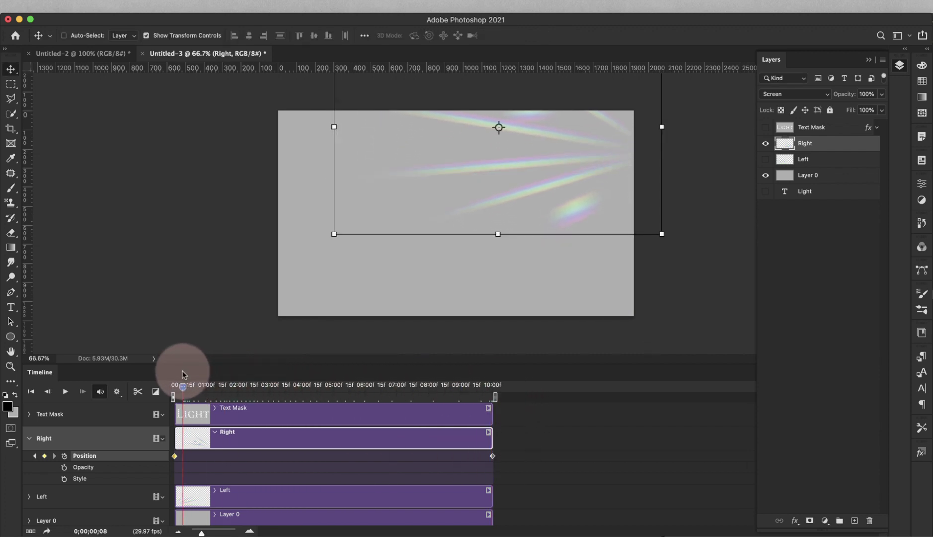
click(65, 391)
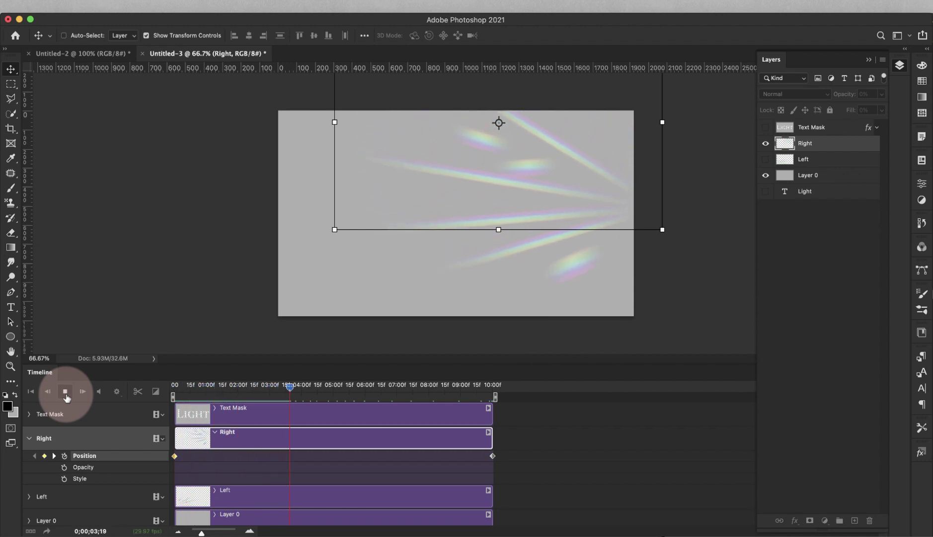
click(65, 391)
click(172, 385)
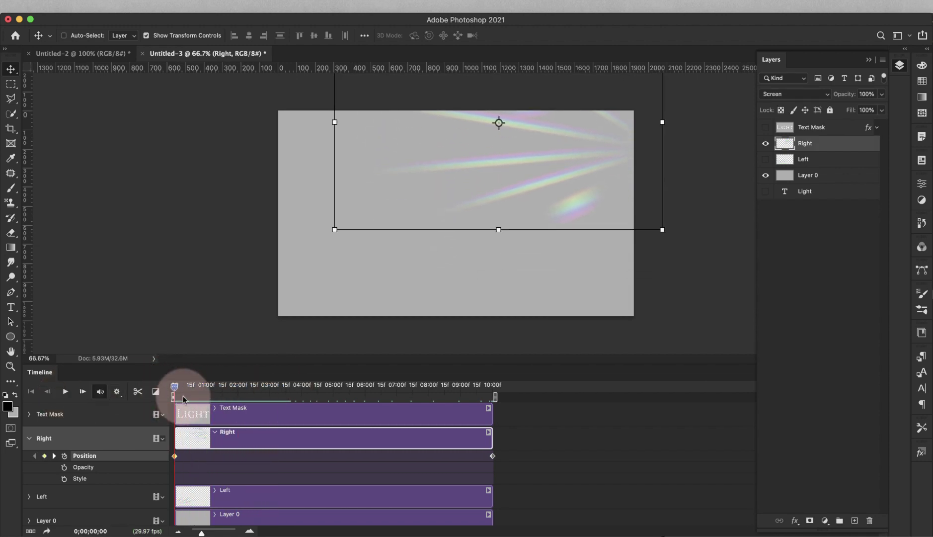
- Show the Left layer, make it active and set a Position keyframe for it at the start of the timeline
scroll(189, 459, down, 2)
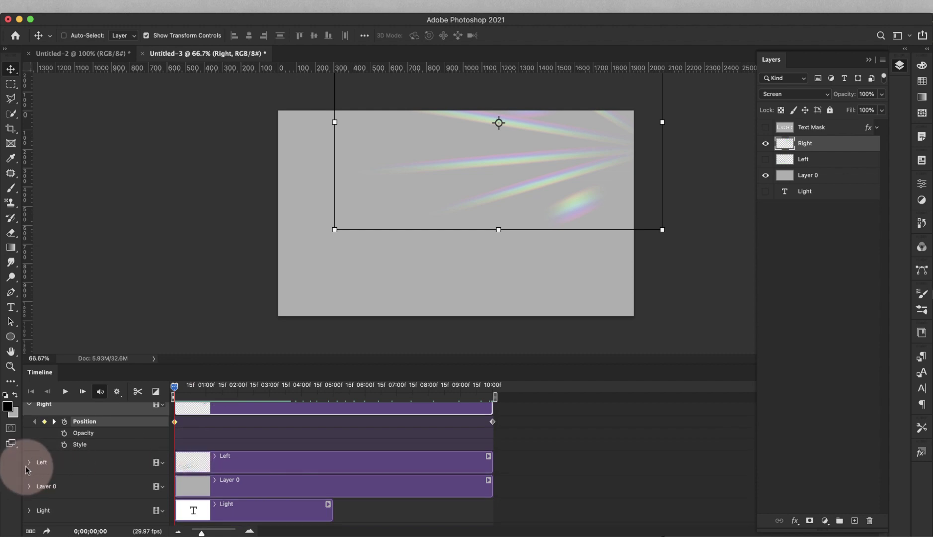
click(766, 159)
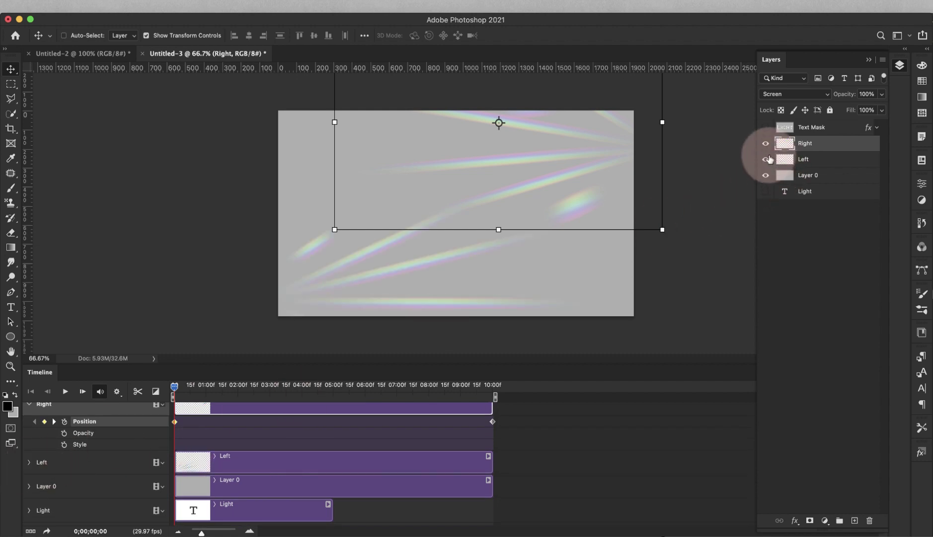
click(813, 159)
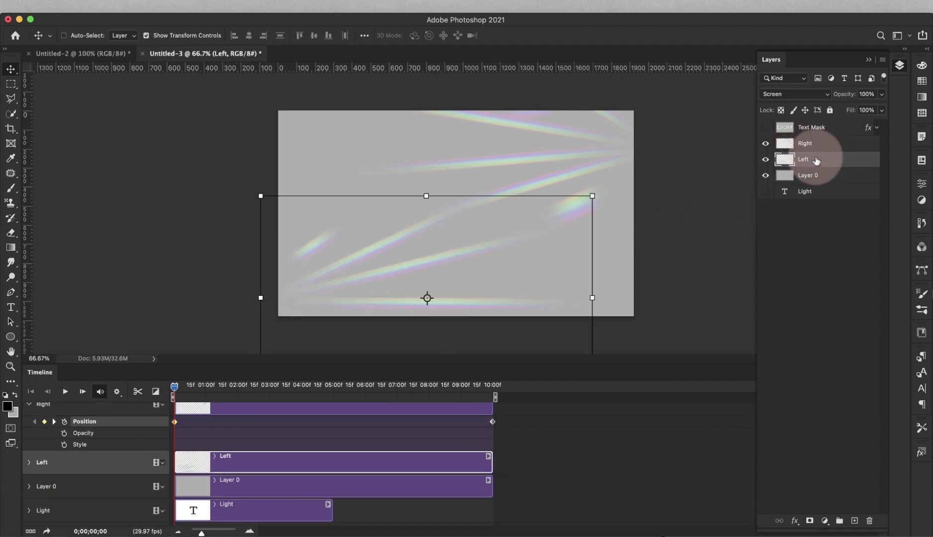
click(30, 463)
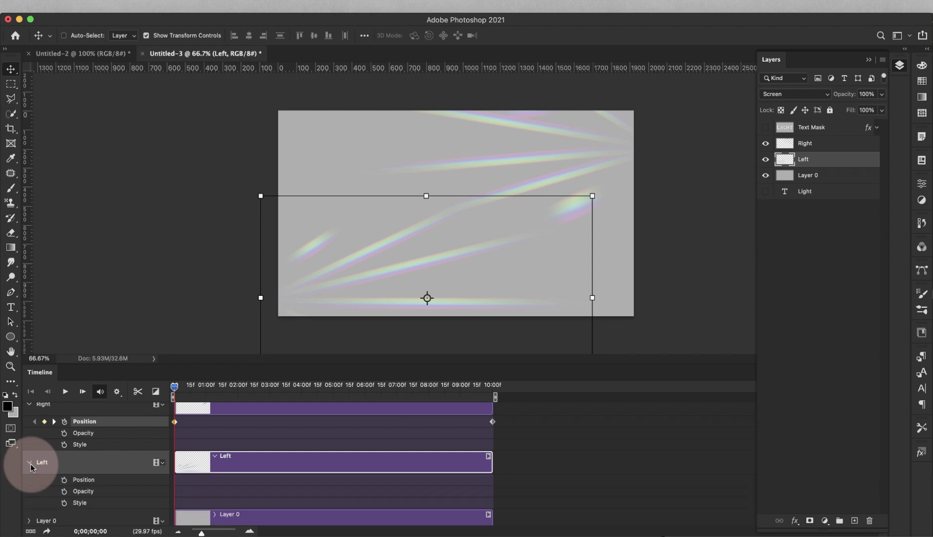
click(65, 480)
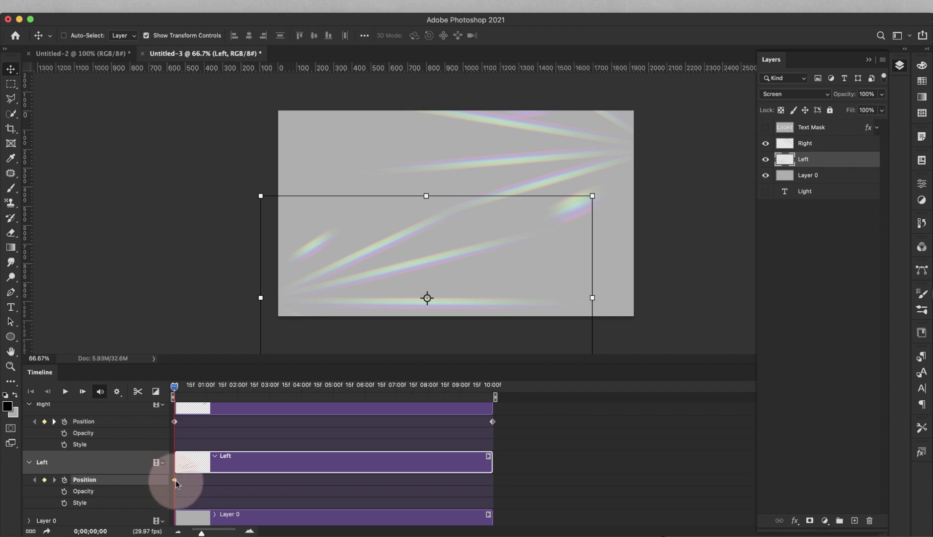
- Move the Left layer's rays to the upper part of the canvas at 10:00 and rotate them clockwise
drag(174, 389, 500, 380)
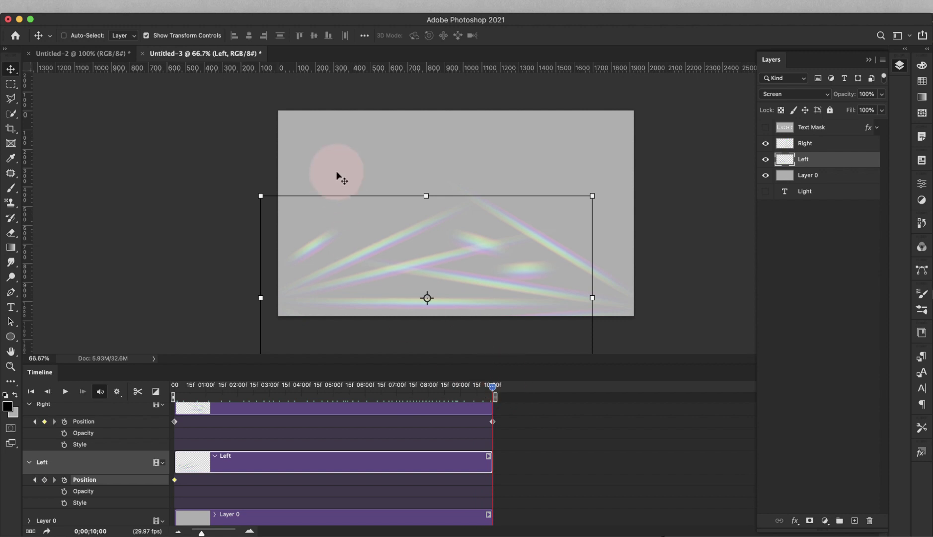
mouse_move(350, 285)
mouse_down()
mouse_move(340, 99)
mouse_move(340, 114)
mouse_up()
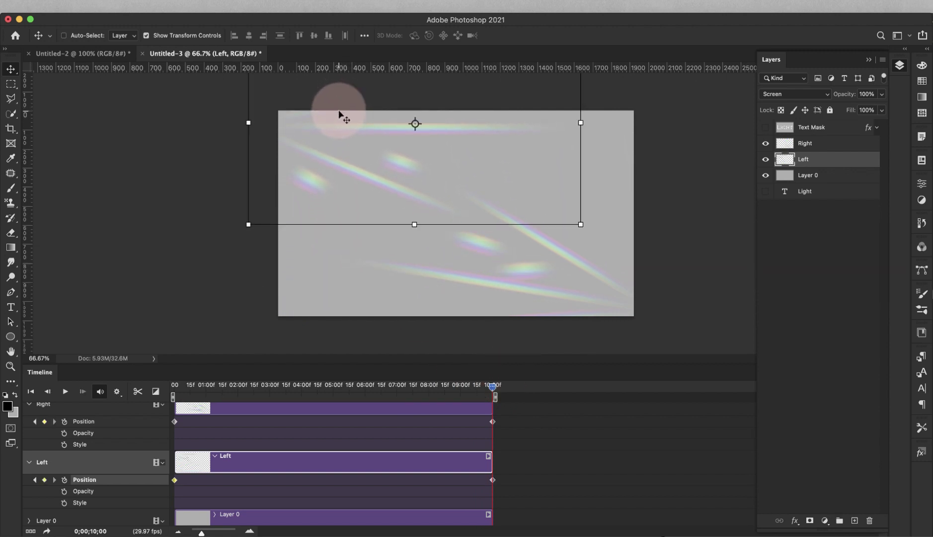
drag(589, 230, 588, 263)
drag(492, 175, 495, 191)
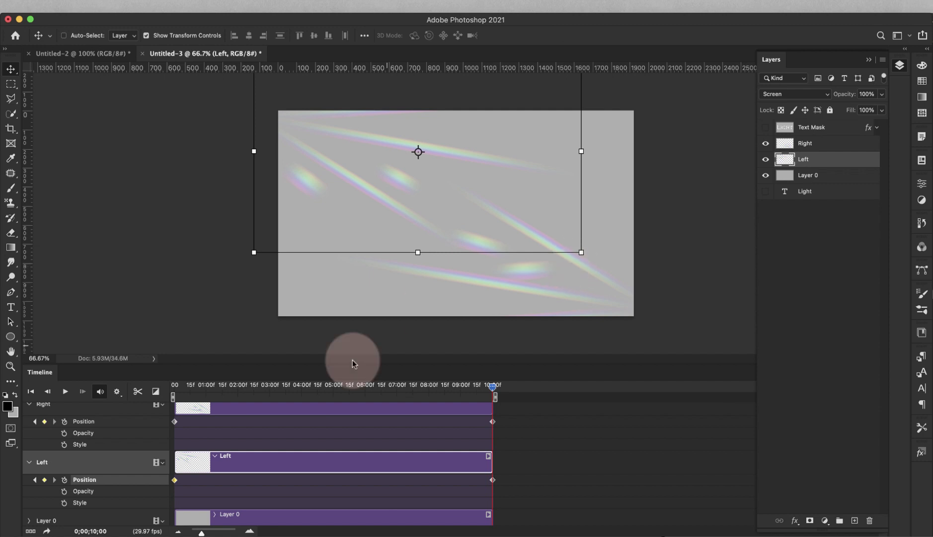
- Show the Text Mask layer and preview the animation from the start of the timeline
click(490, 386)
drag(459, 389, 112, 412)
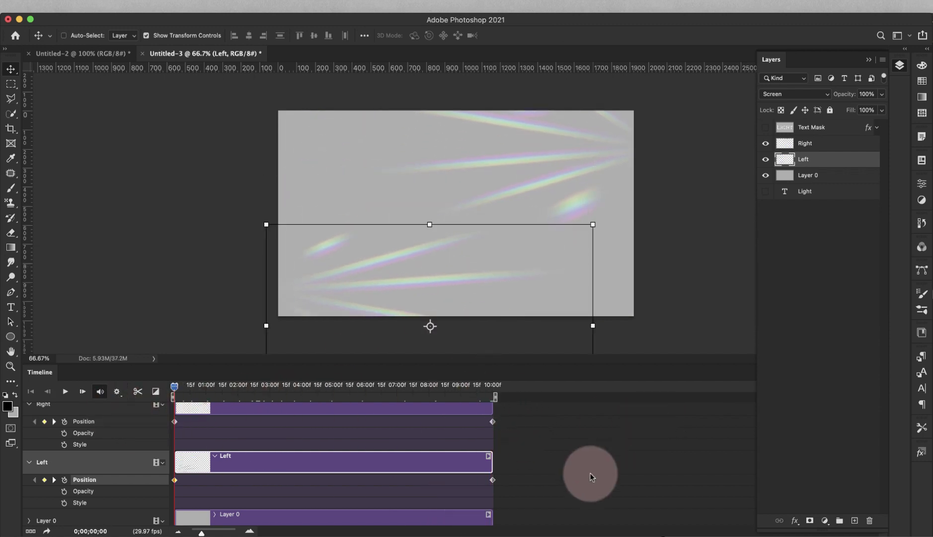
click(765, 128)
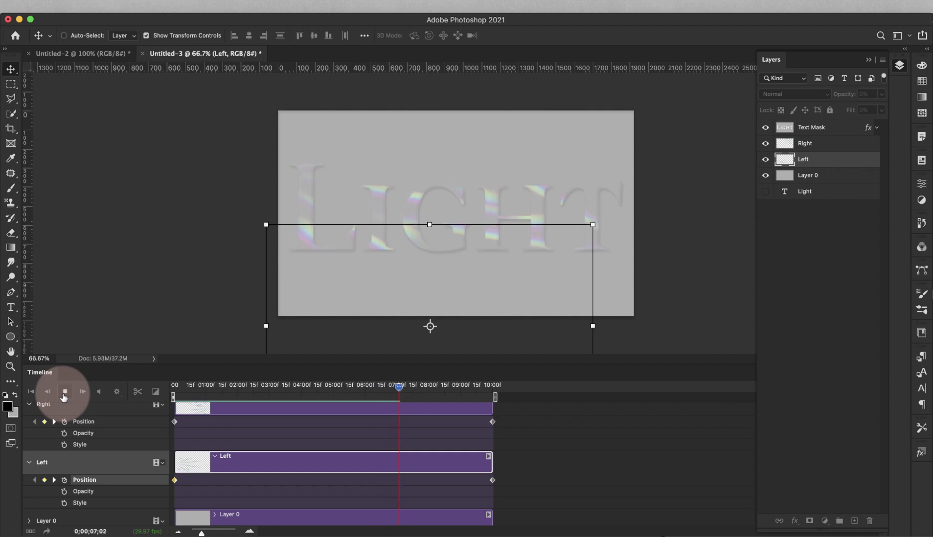
click(64, 395)
click(530, 210)
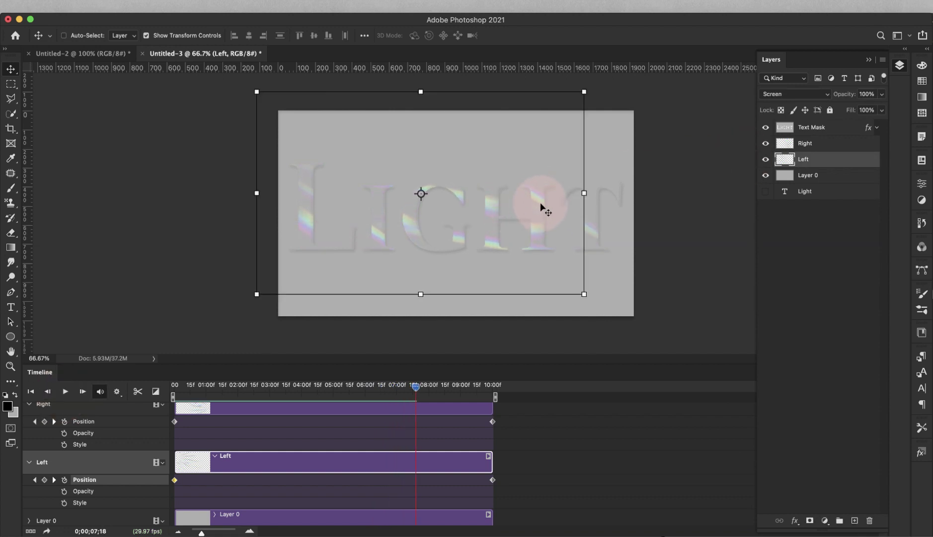
- Set the opacity of the Left and Right layers to 50%
click(873, 94)
text(5)
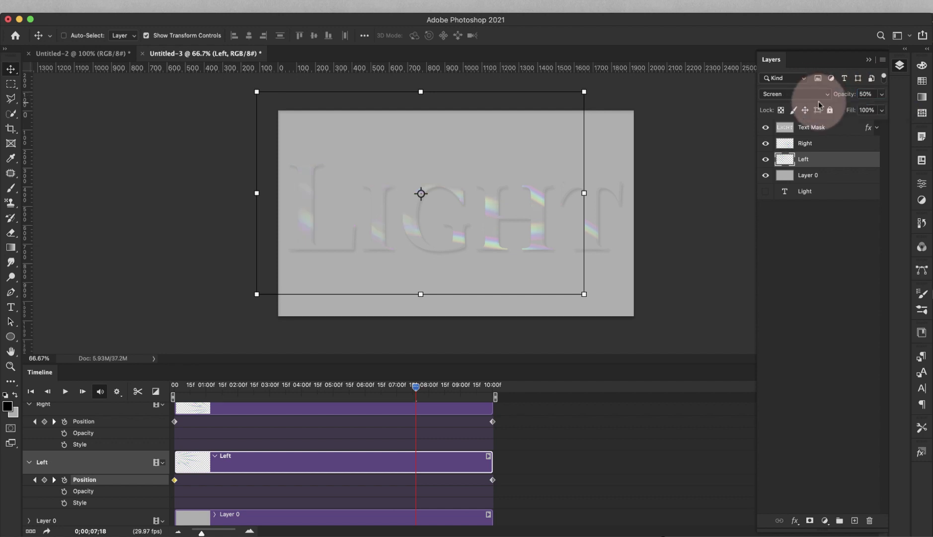
click(825, 144)
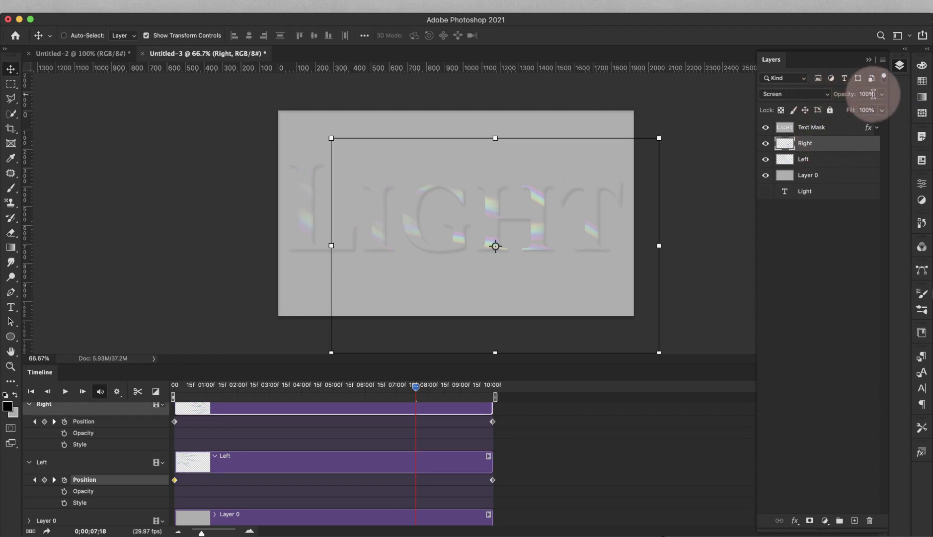
drag(874, 93, 836, 94)
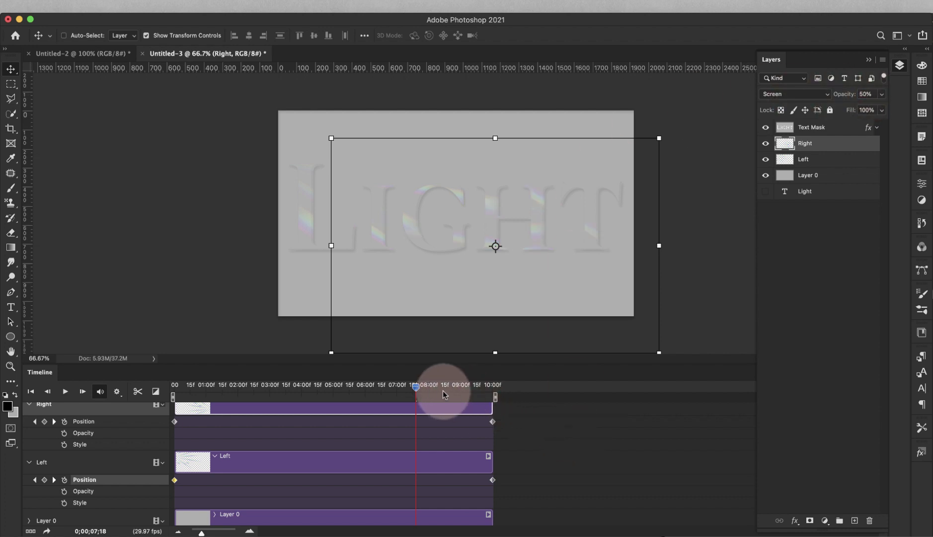
- Hide the Text Mask layer and enlarge the Right layer's rays at the start of the timeline
drag(413, 387, 197, 383)
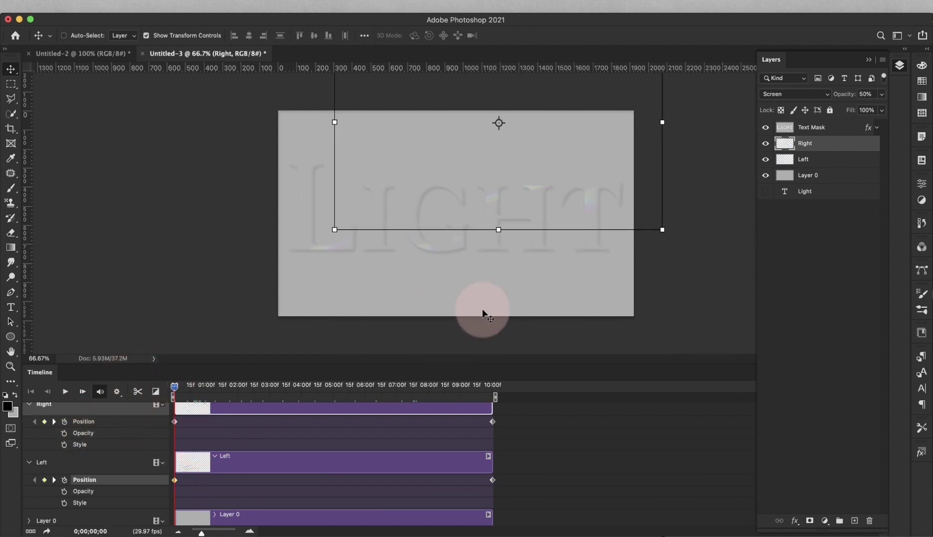
click(765, 127)
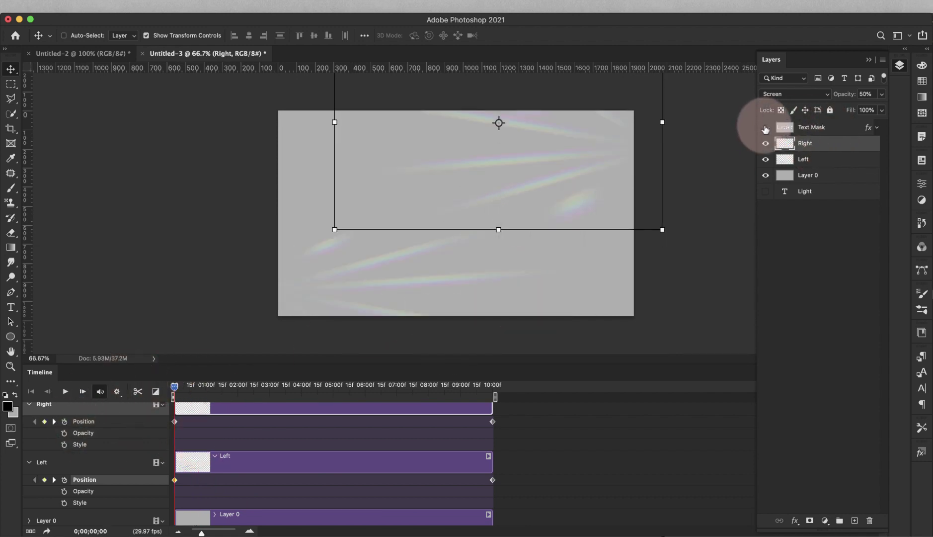
drag(334, 230, 207, 275)
key(ctrl+z)
- Enlarge the Left layer's rays to about 130% width and 126% height, and show the Text Mask layer again
click(803, 159)
drag(593, 225, 691, 172)
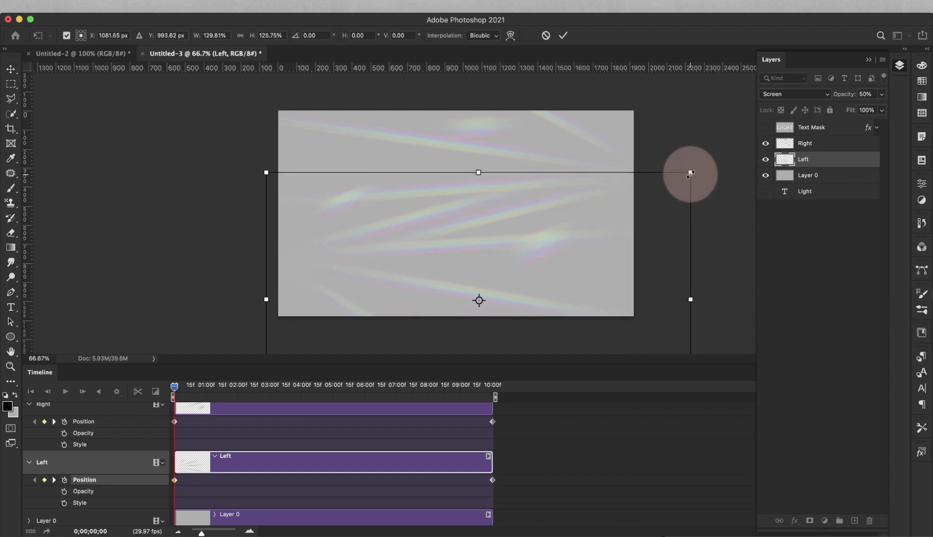
key(Return)
click(765, 128)
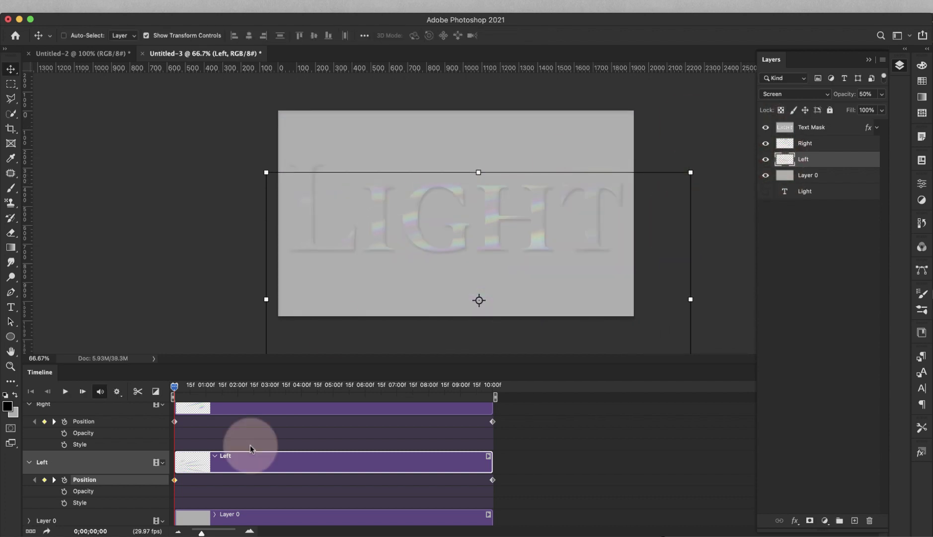
- Play back the animation to check the enlarged rays moving behind the Light text cutout
click(65, 391)
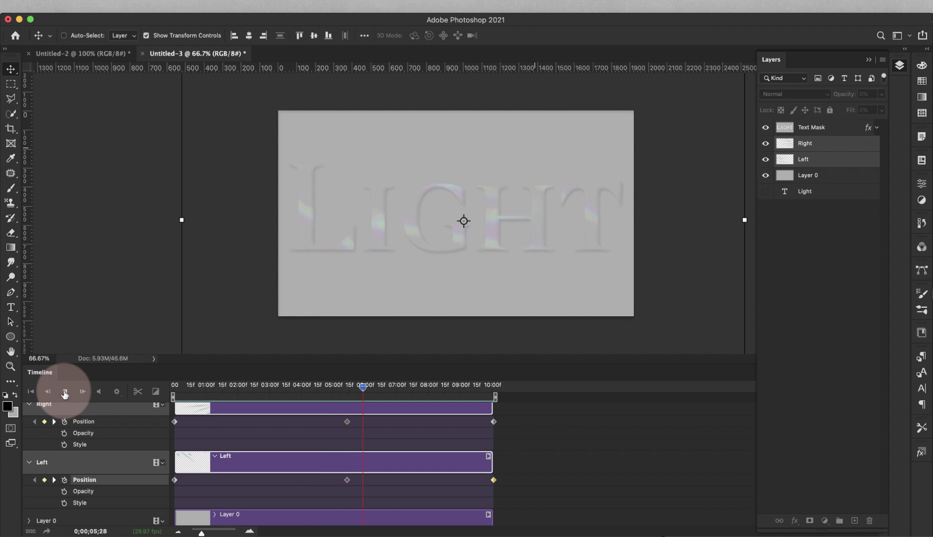
click(247, 391)
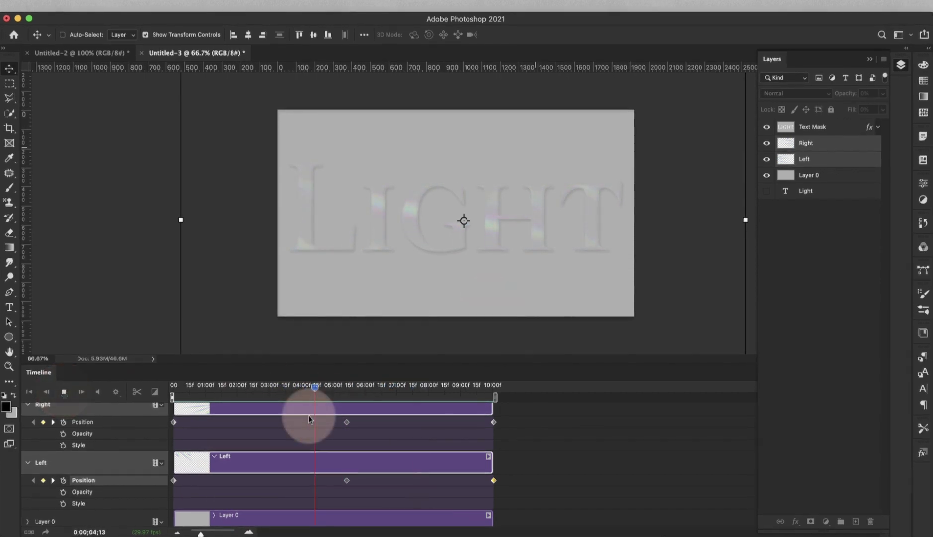